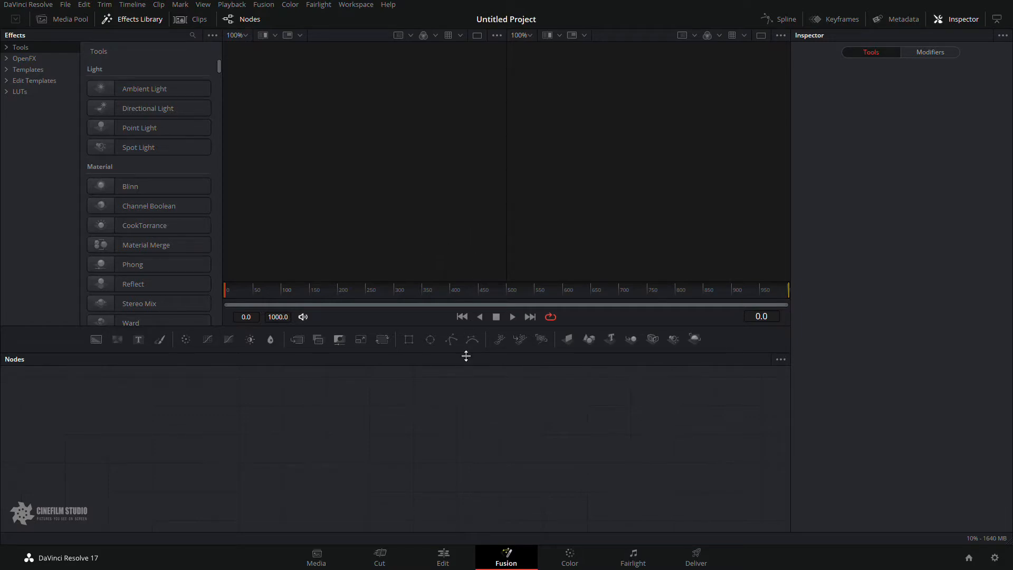
Switch to the Google Chrome browser
key("super")
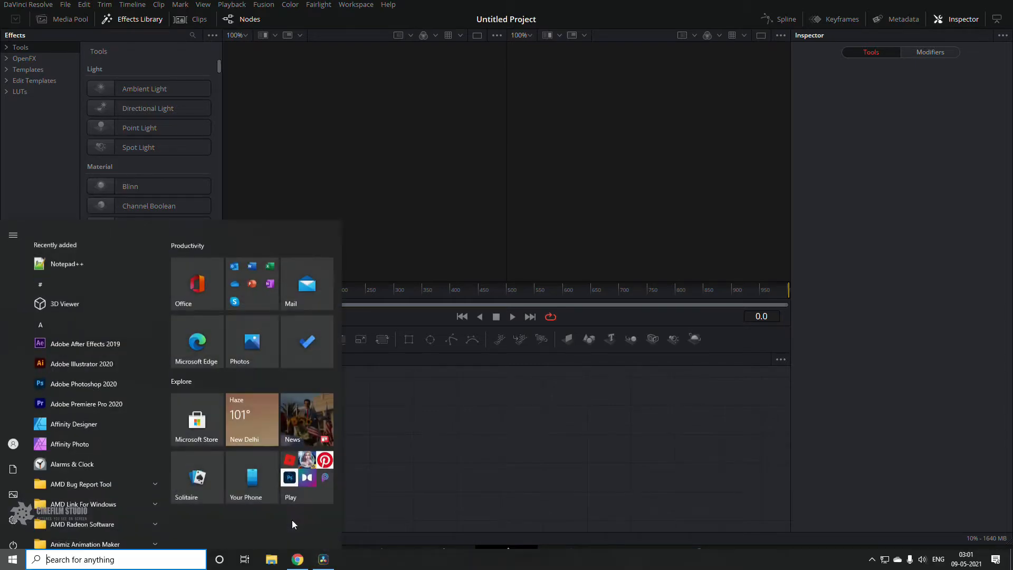
left_click(298, 560)
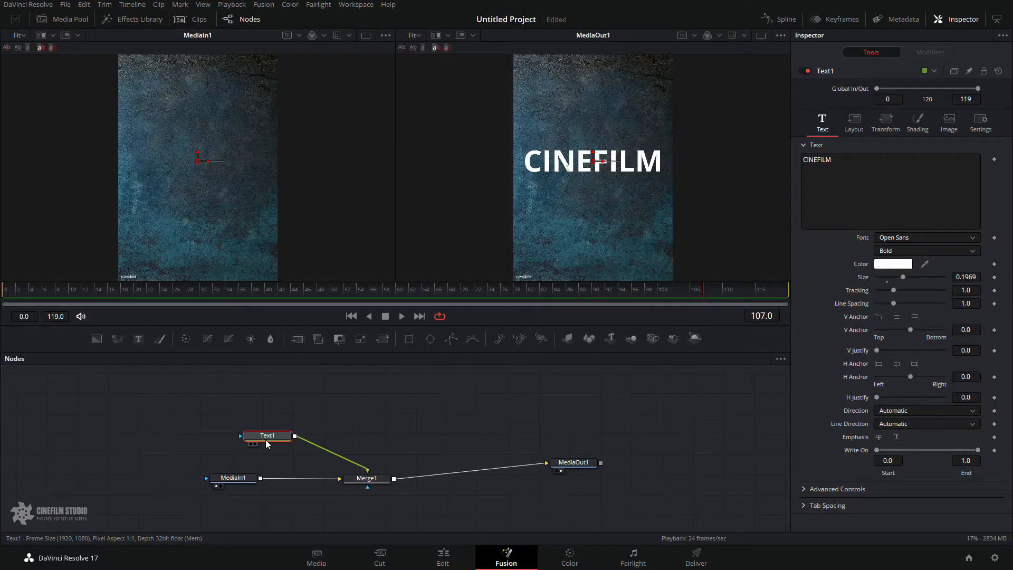
Rename the Text1 node as TextCIMEFILM and move it farther away from the merge node
left_click_drag(266, 440, 262, 440)
key("F2")
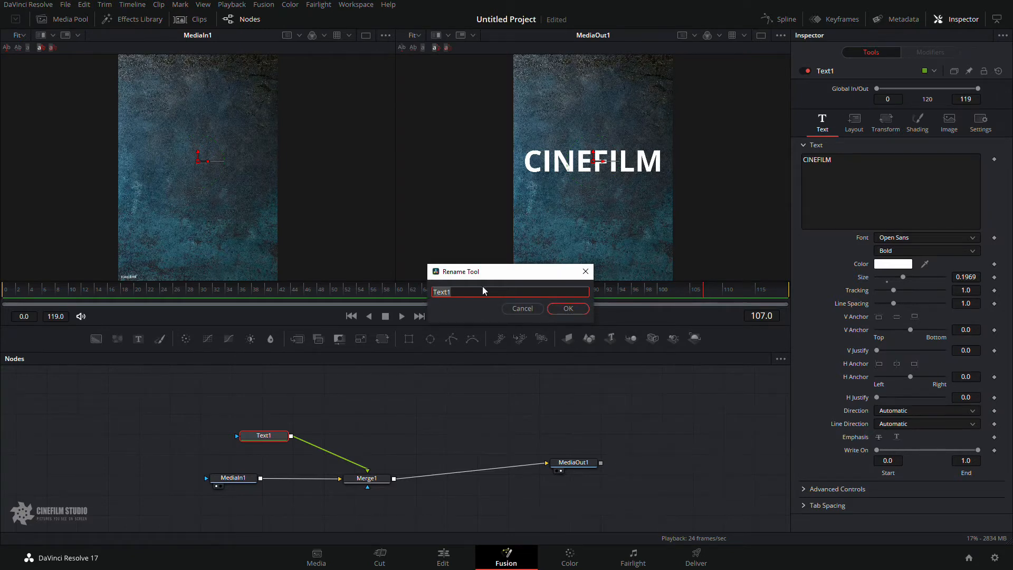
left_click(484, 291)
key("BackSpace")
type("CIMEFILM")
key("Return")
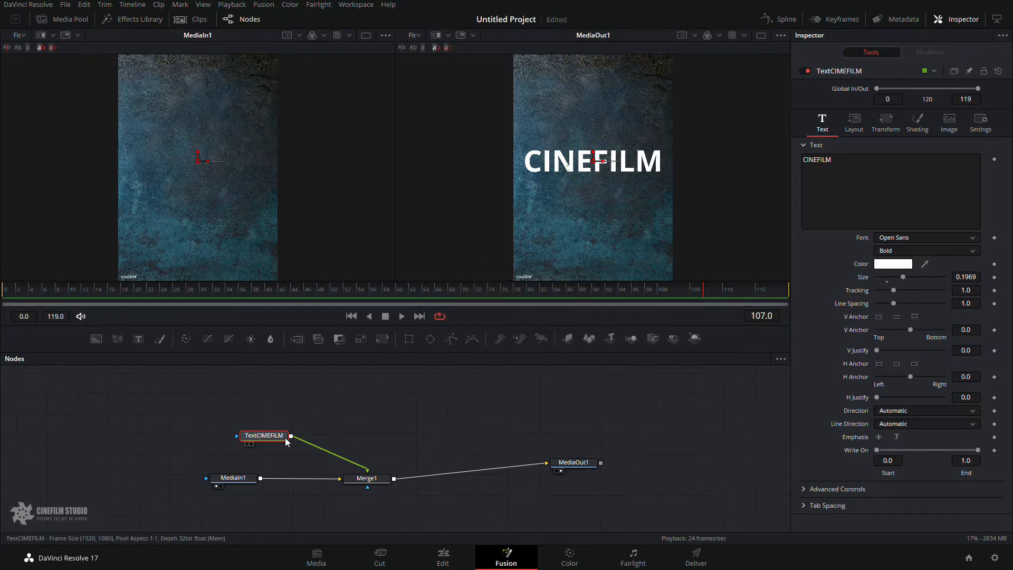
left_click_drag(281, 441, 245, 440)
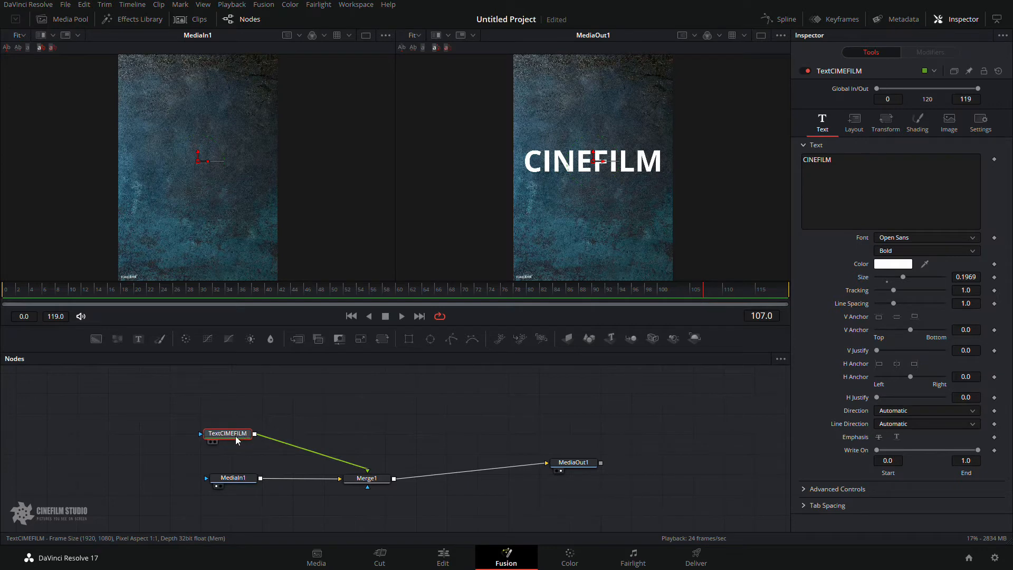
Rename the MediaIn1 node as BG and move it and the text node farther away from the merge node
left_click(228, 478)
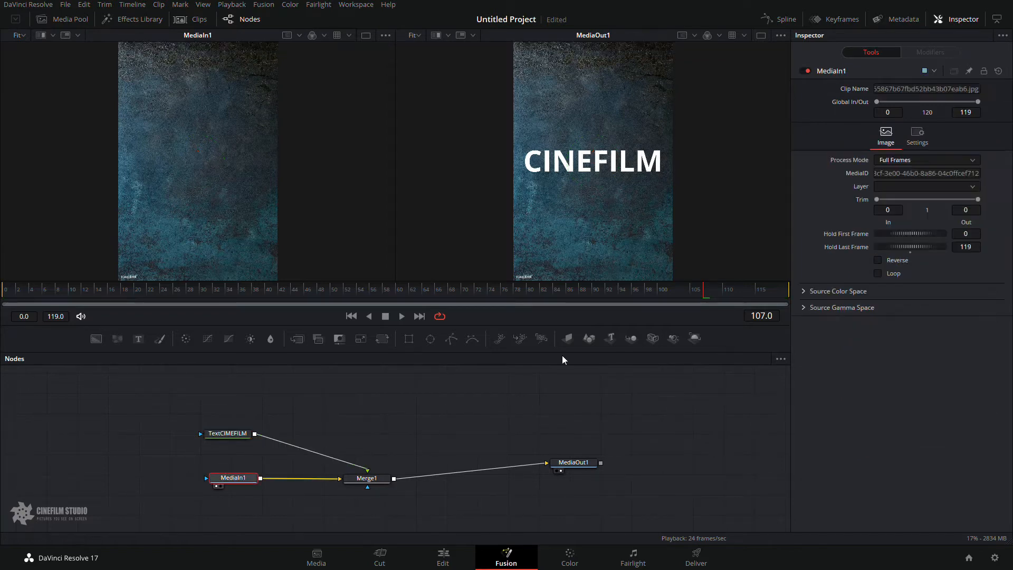
key("F2")
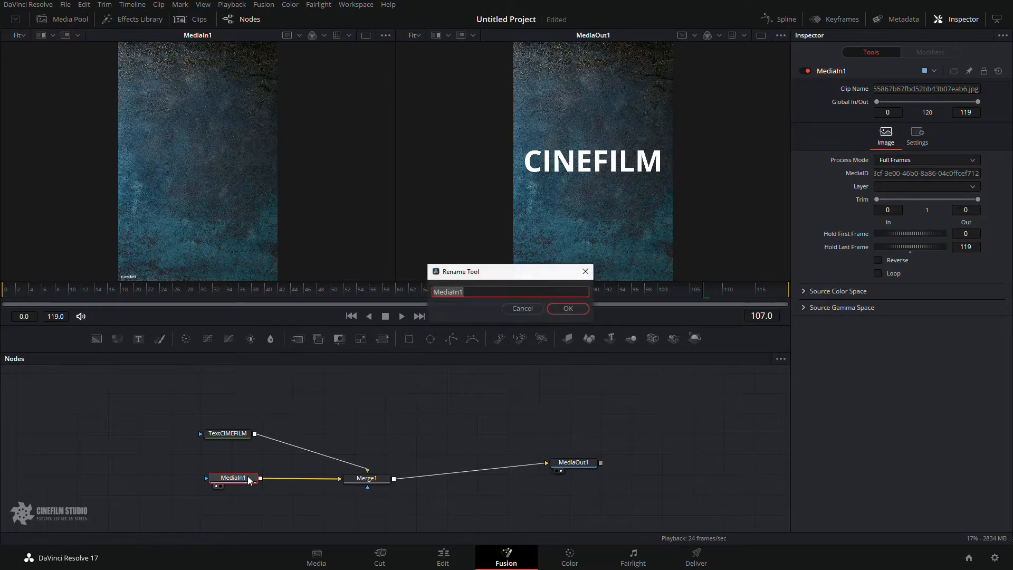
type("G")
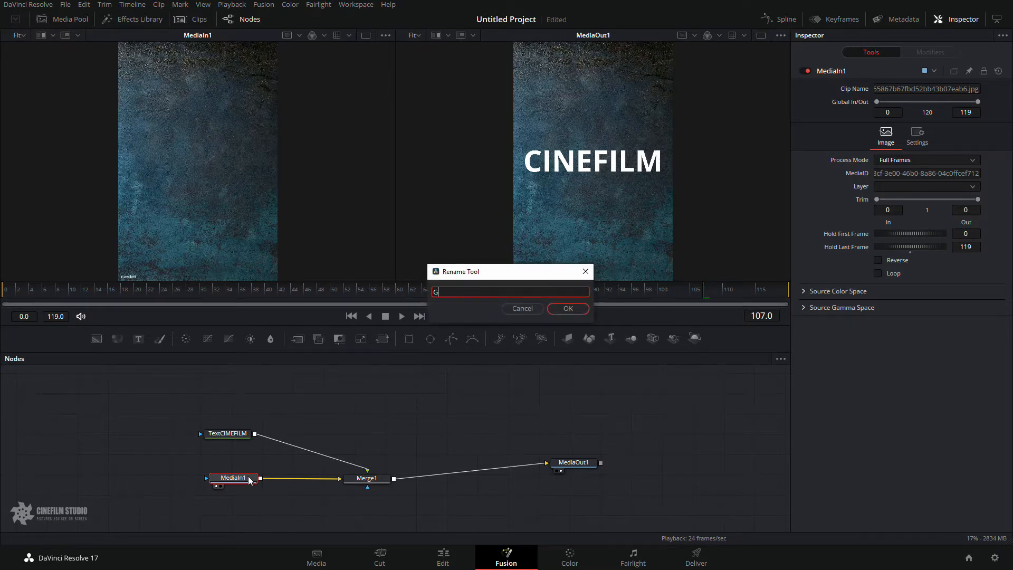
type("G")
key("BackSpace")
key("BackSpace")
type("BG")
key("Return")
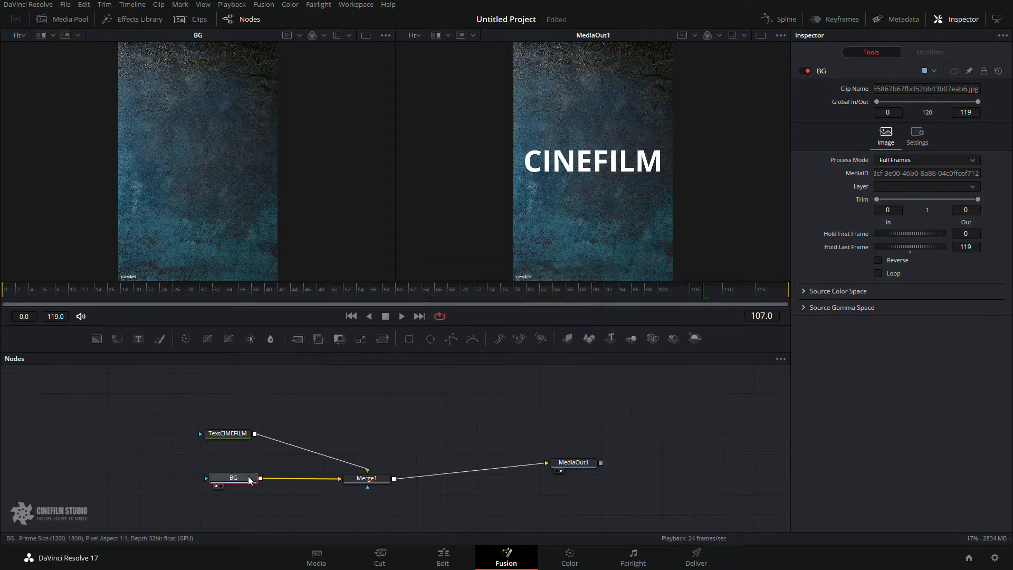
left_click_drag(249, 480, 221, 486)
left_click_drag(228, 425, 185, 438)
Rename the Merge1 node as TEXTBG and align the text node above BG and the merge node in BG's row
left_click(371, 483)
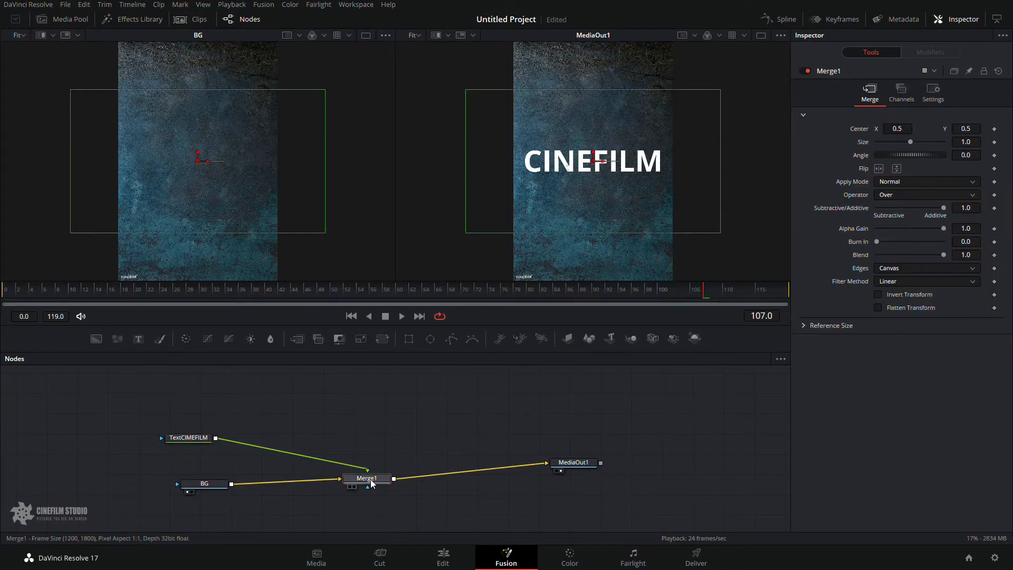
key("F2")
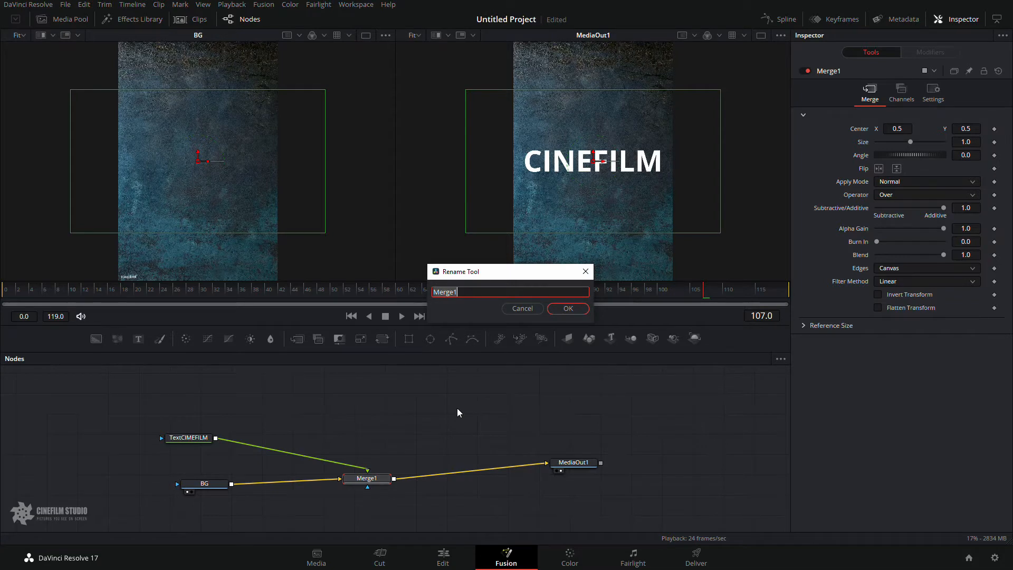
type("TEX")
key("BackSpace")
key("BackSpace")
key("BackSpace")
type("TEXT & BG")
key("Return")
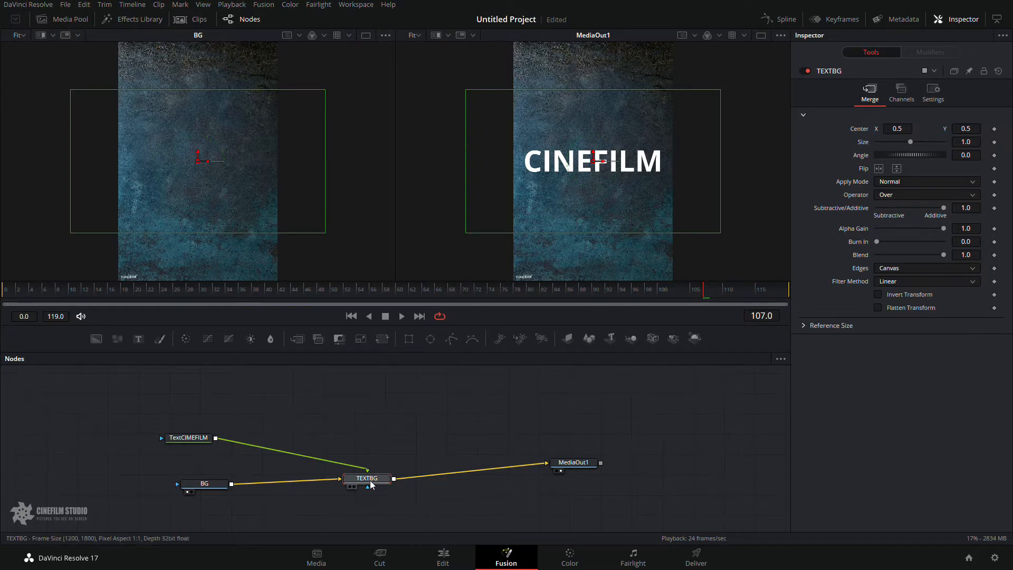
left_click_drag(190, 436, 207, 438)
mouse_move(375, 482)
left_mouse_down()
mouse_move(372, 491)
mouse_move(382, 488)
left_mouse_up()
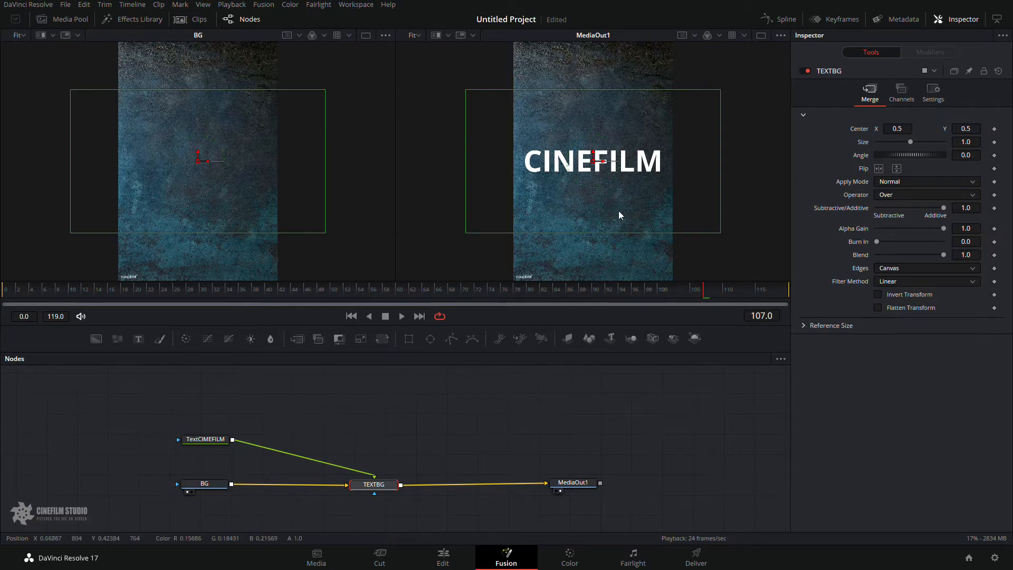
Scrub through the composition to frame 92 and select all nodes in the node graph
left_click_drag(229, 290, 583, 315)
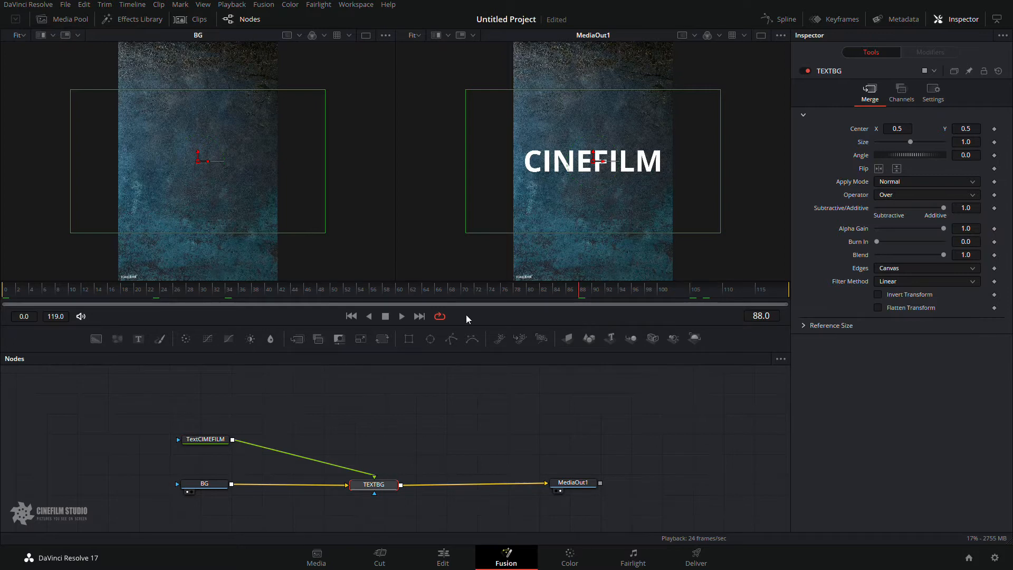
left_click_drag(750, 289, 608, 296)
scroll(227, 403, "down", 5)
left_click_drag(81, 399, 764, 494)
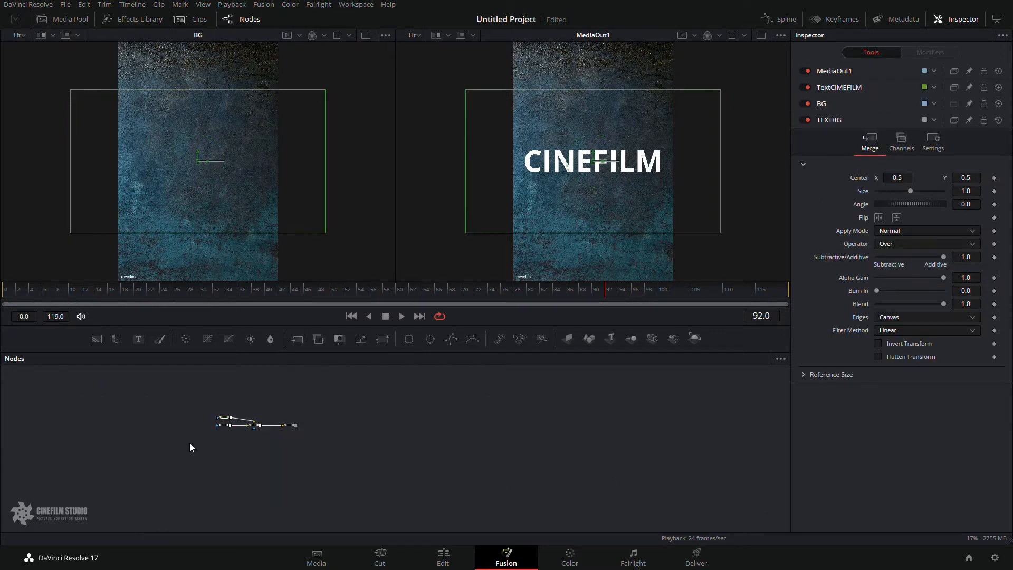
key("ctrl+f")
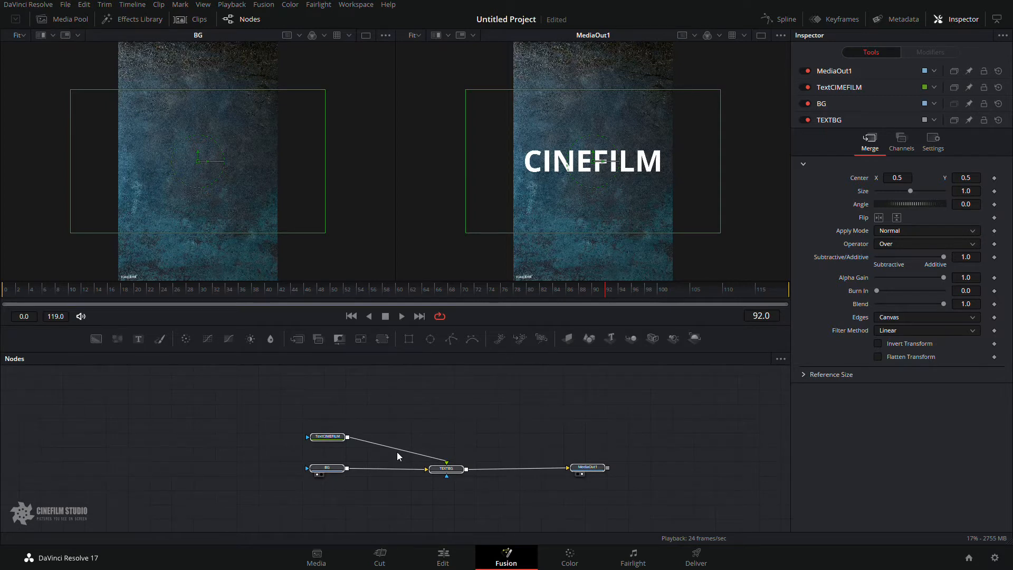
Change the Timeline Proxy Mode to a lower playback resolution
left_click(241, 5)
left_click(241, 5)
left_click(241, 5)
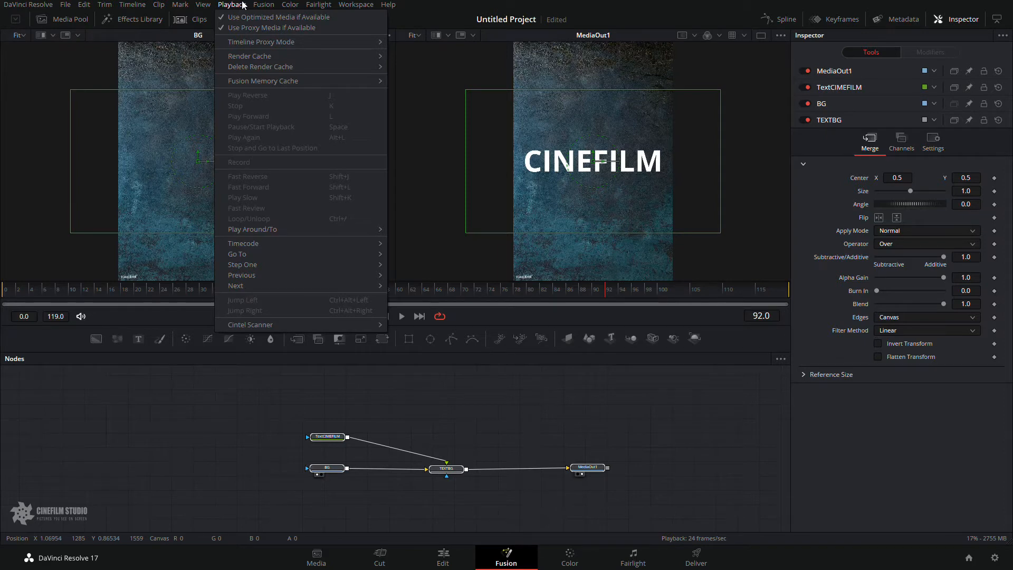
mouse_move(261, 5)
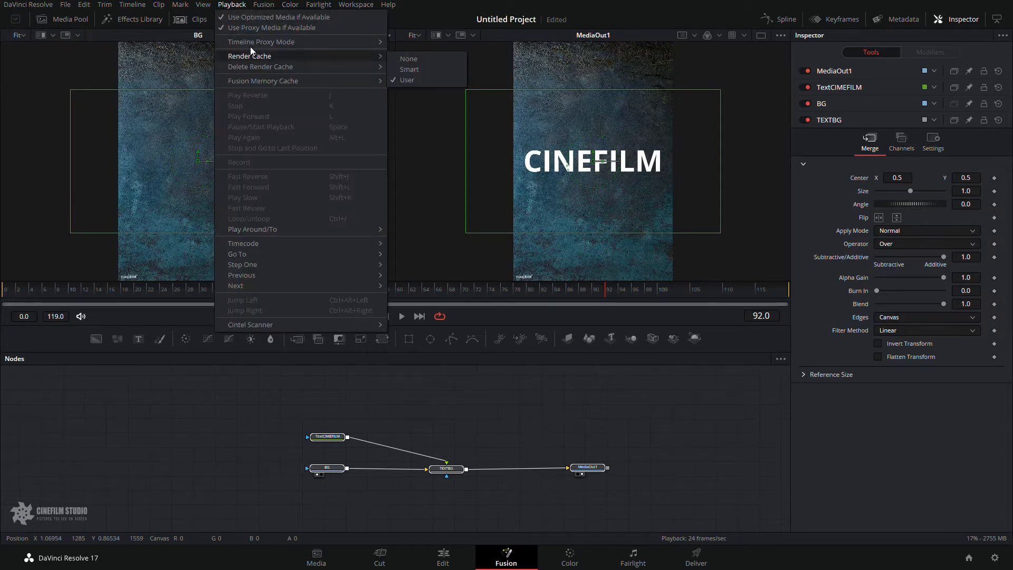
mouse_move(250, 46)
left_click(417, 65)
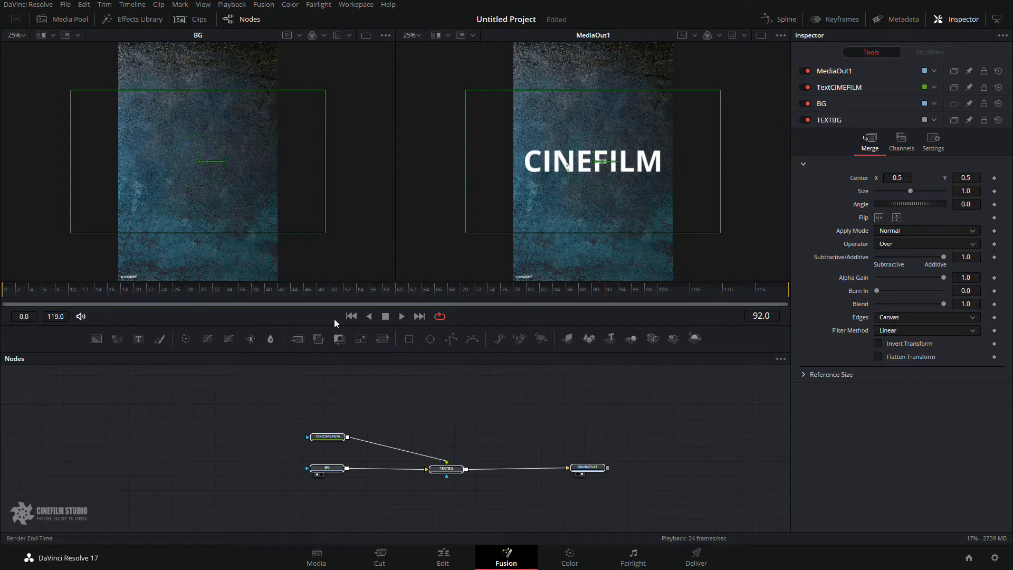
Turn off High Quality and Motion Blur for playback and return the playhead to frame 0
right_click(474, 313)
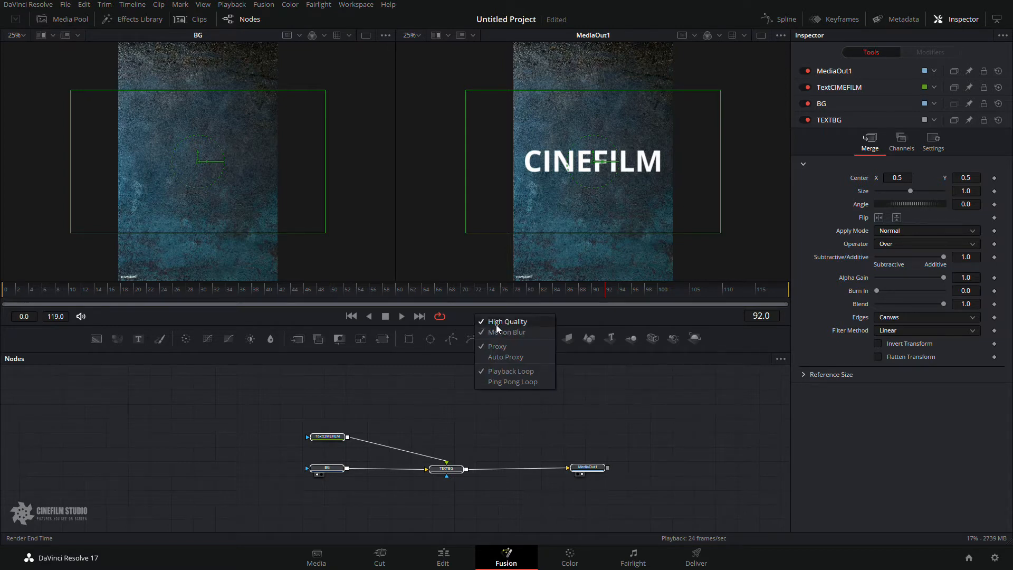
left_click(496, 327)
right_click(513, 315)
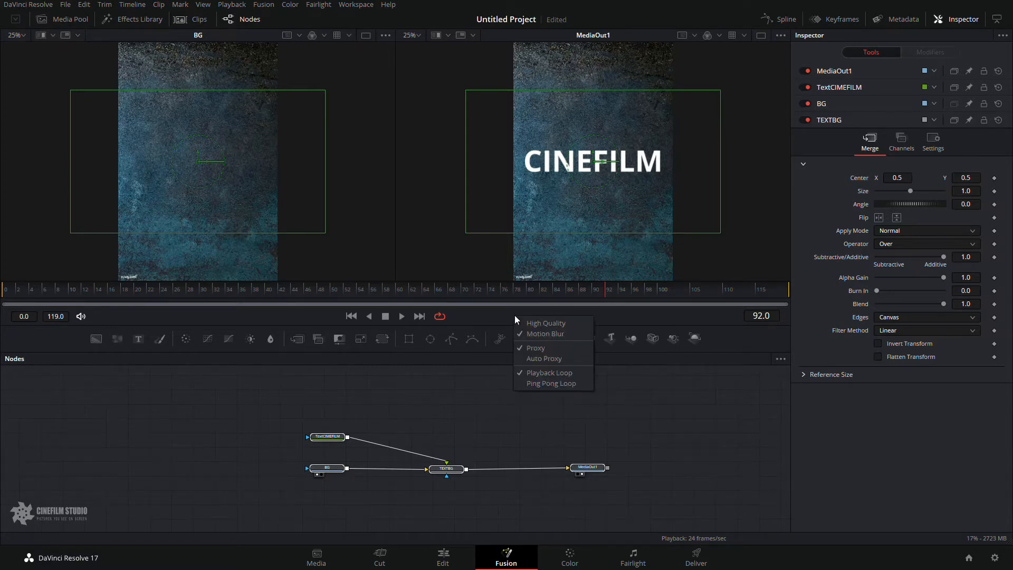
left_click(524, 331)
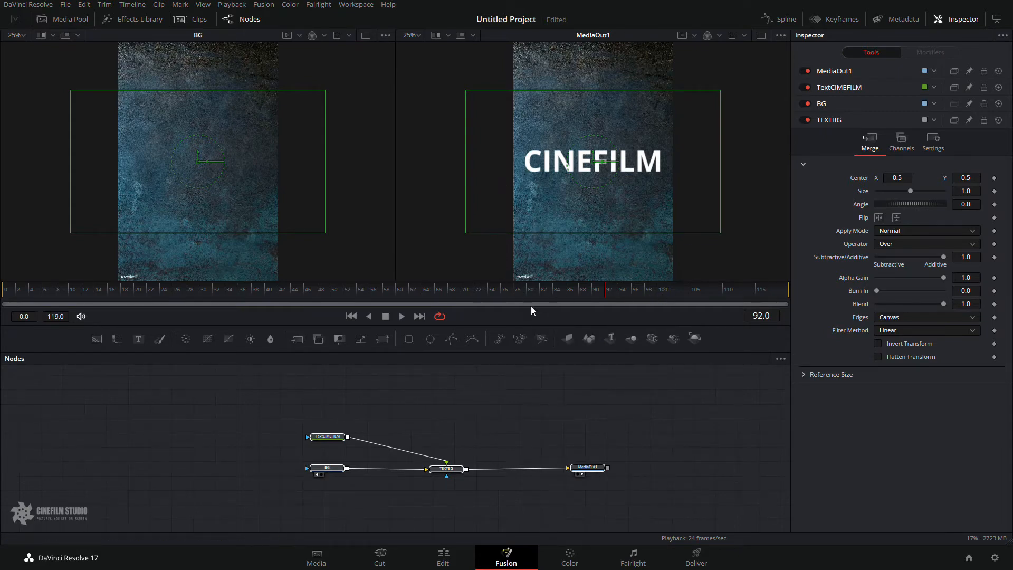
left_click_drag(69, 291, 1, 309)
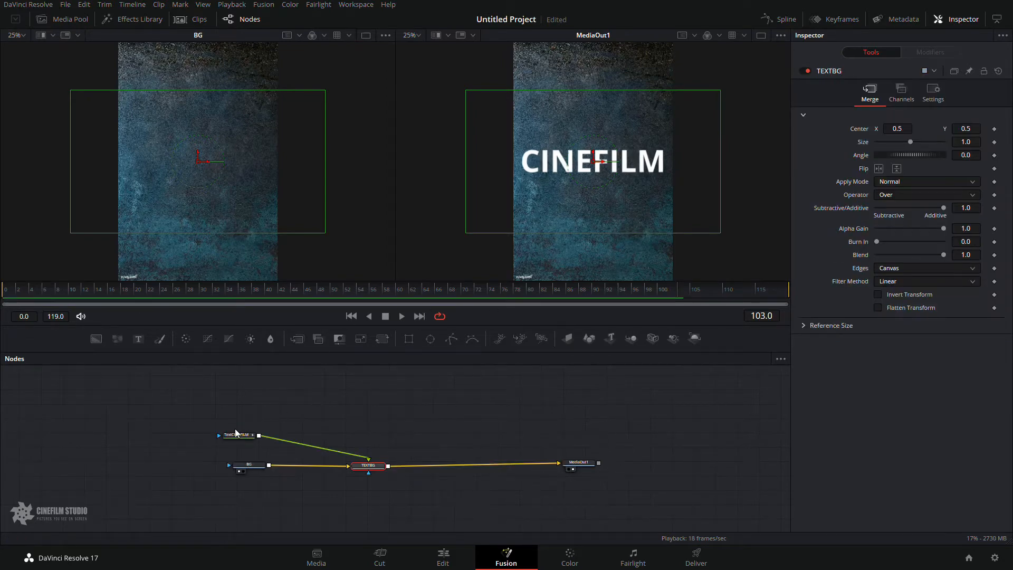
Reposition nodes around TEXTBG, with the text node above it, BG directly below it and MediaOut1 close beside it
left_click_drag(232, 435, 291, 429)
left_click_drag(249, 465, 263, 475)
left_click_drag(309, 425, 295, 410)
left_click(295, 411)
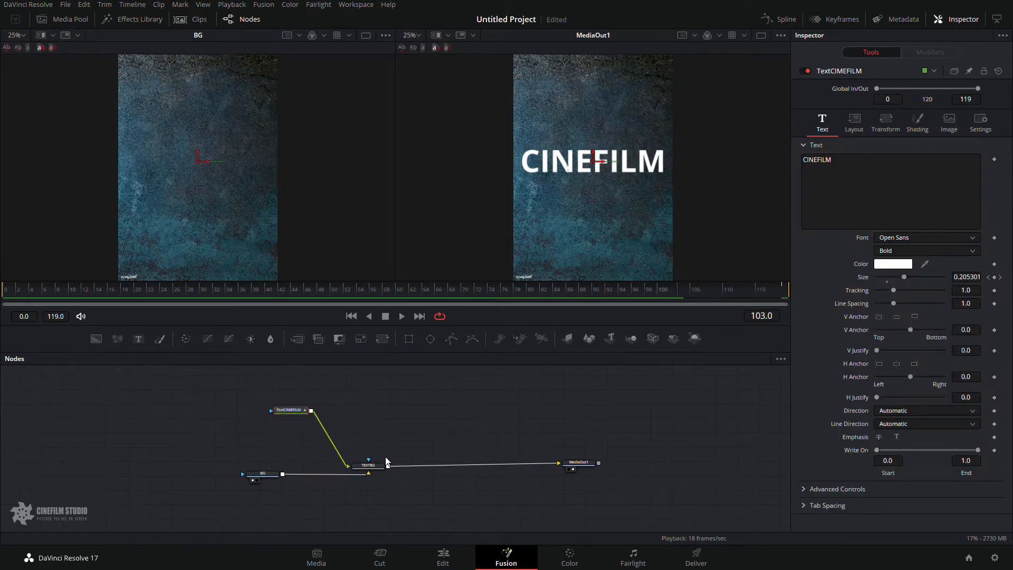
left_click_drag(258, 479, 371, 494)
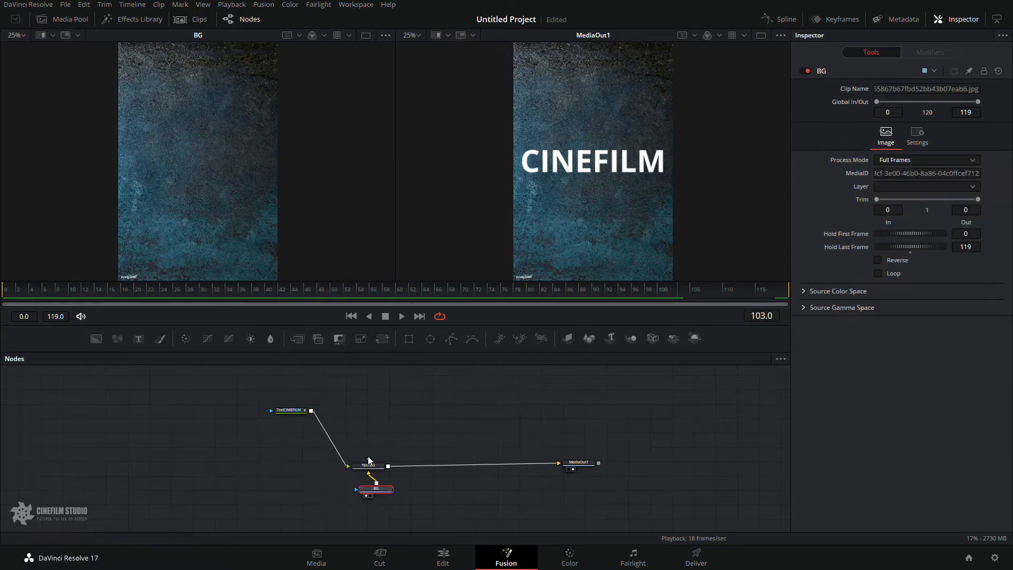
left_click(383, 424)
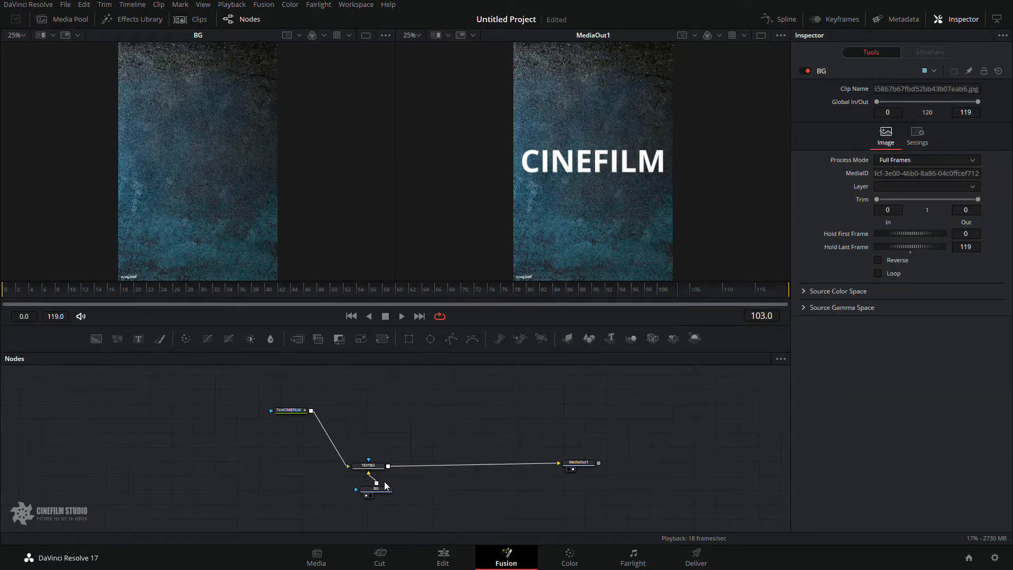
left_click_drag(591, 464, 453, 424)
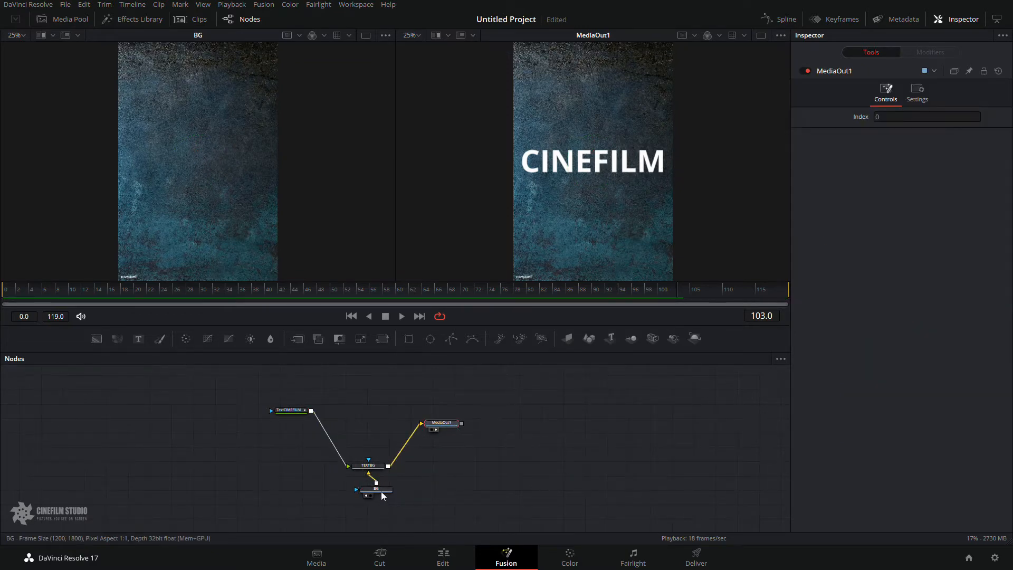
Spread the nodes out again, with the text node above BG ahead of TEXTBG and MediaOut1 far behind it
left_click_drag(383, 493, 210, 454)
left_click_drag(289, 410, 232, 407)
left_click_drag(210, 454, 220, 470)
left_click_drag(372, 466, 316, 467)
left_click_drag(441, 422, 567, 452)
left_click_drag(234, 409, 216, 425)
left_click(224, 421)
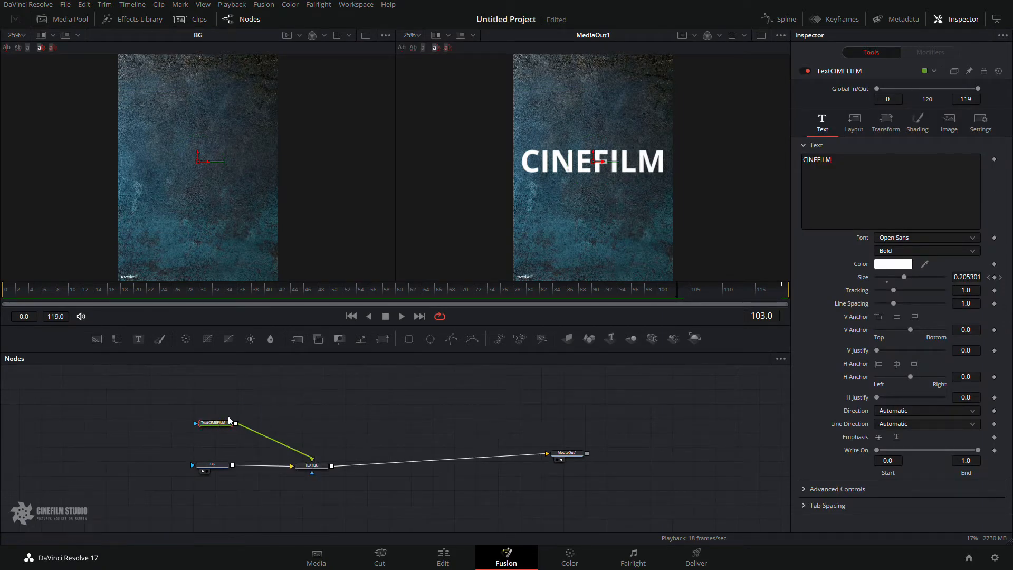
Select the text, BG and TEXTBG nodes and set Arrange Tools to Grid
left_click_drag(141, 394, 366, 525)
right_click(321, 432)
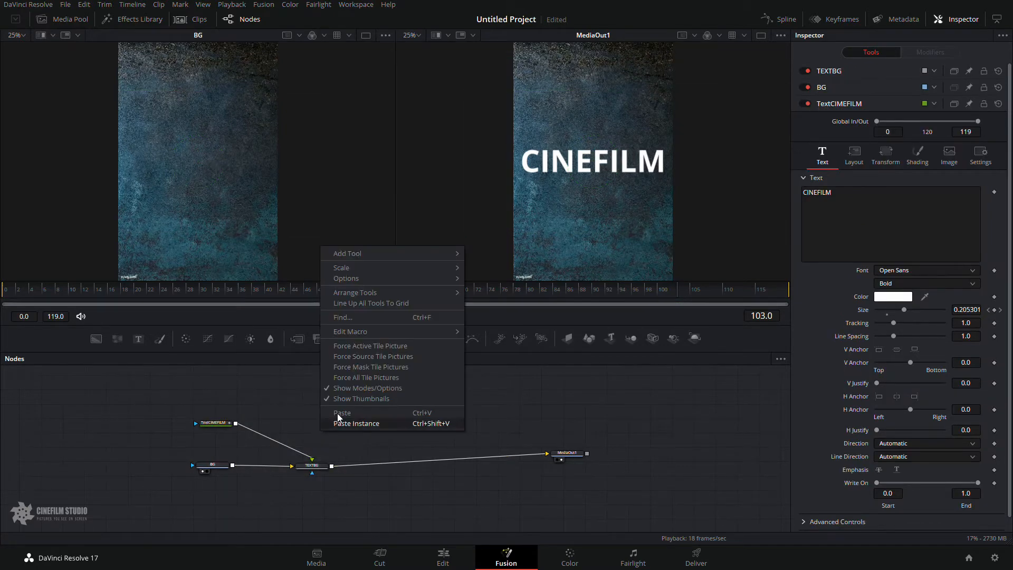
mouse_move(398, 296)
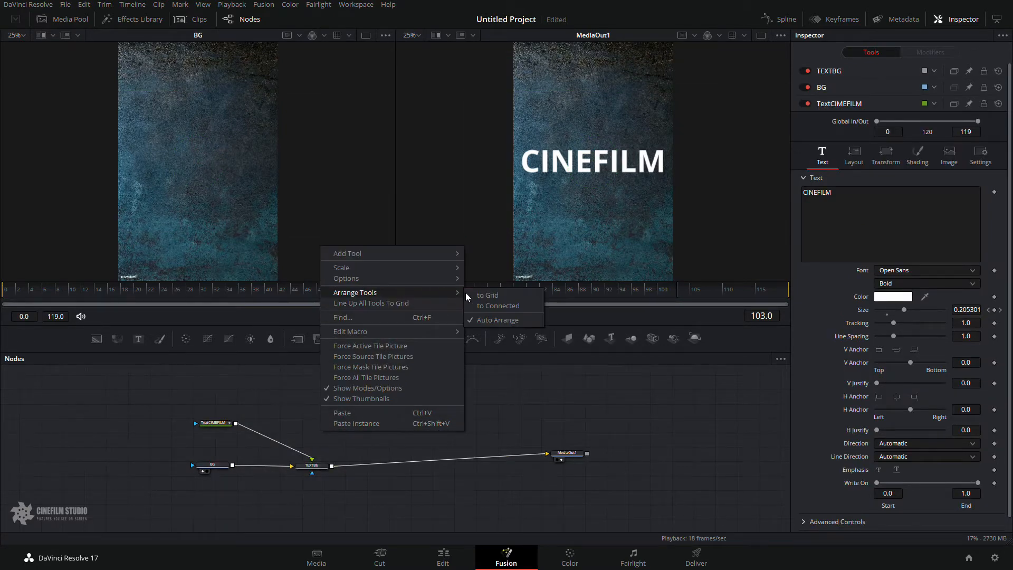
left_click(480, 296)
Snap the text node directly above TEXTBG and align BG and MediaOut1 in one row with TEXTBG
left_click_drag(221, 425, 307, 435)
left_click_drag(223, 472, 248, 467)
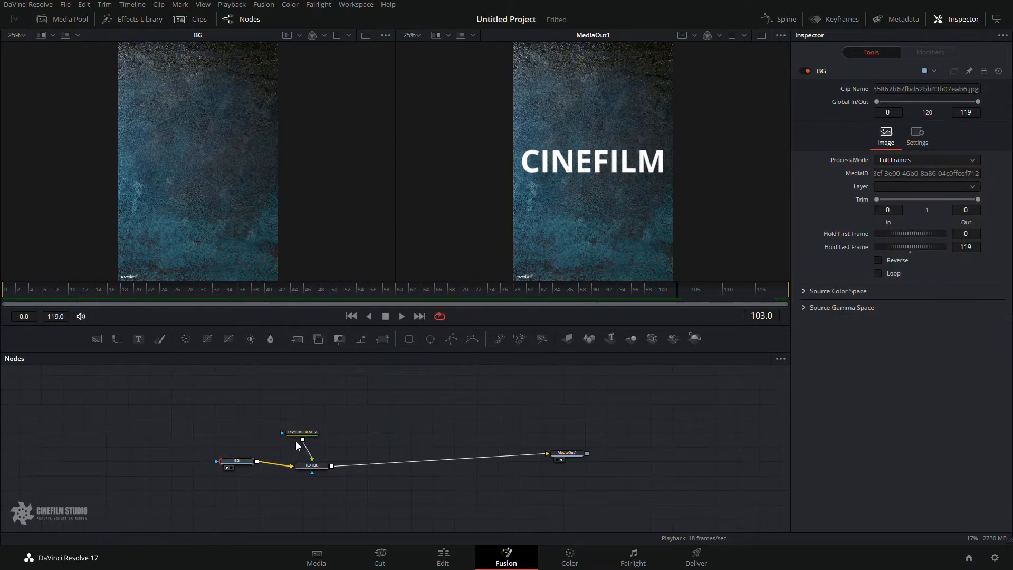
left_click_drag(301, 437, 324, 461)
left_click_drag(567, 453, 540, 461)
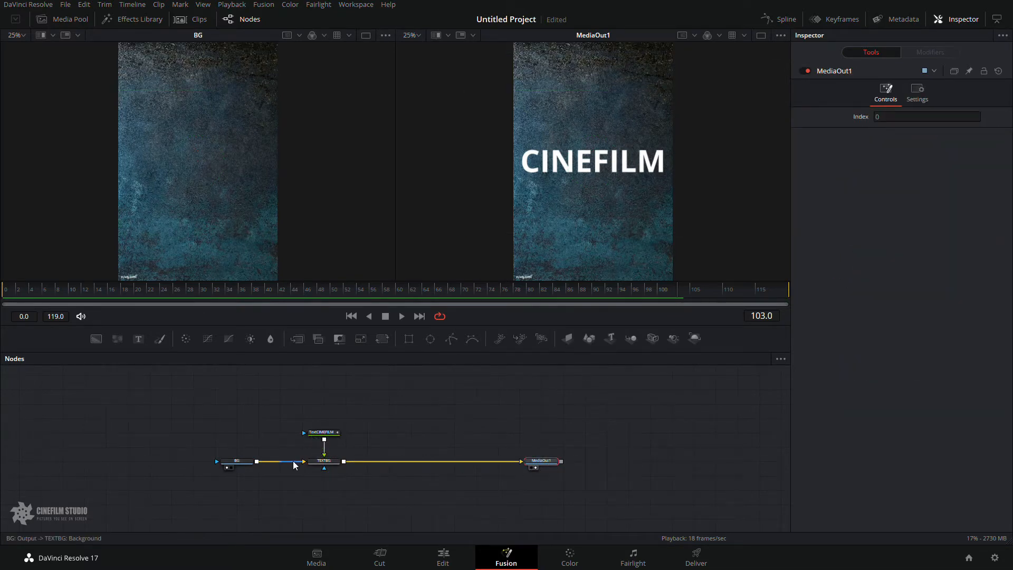
Move the text node above and BG below TEXTBG's row, stacking both ahead of the merge node
scroll(294, 461, "up", 4)
left_click_drag(343, 405, 214, 375)
left_click_drag(204, 463, 248, 514)
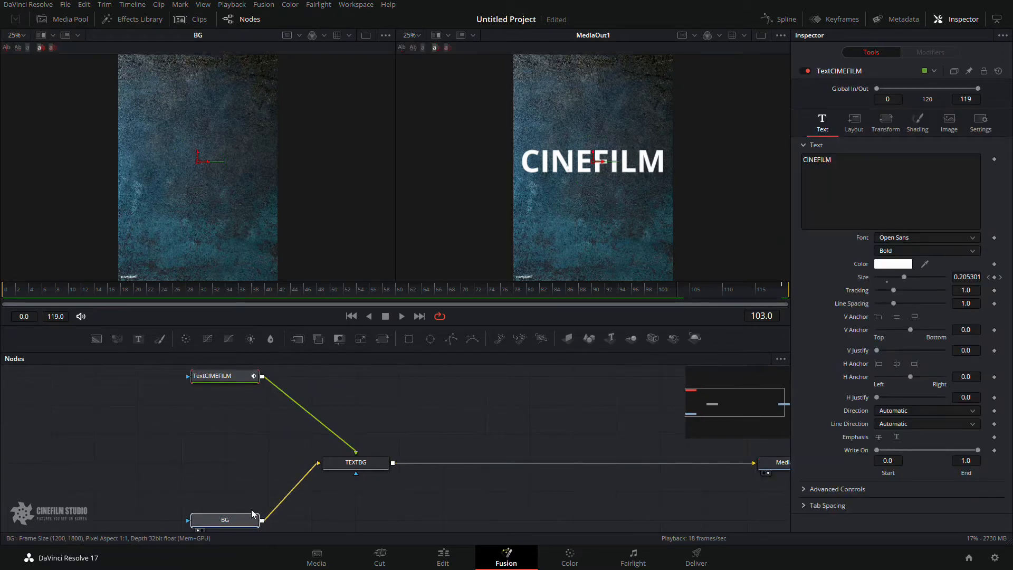
Turn off the Arrange Tools to Grid option for the node graph
scroll(251, 509, "down", 5)
scroll(252, 501, "up", 3)
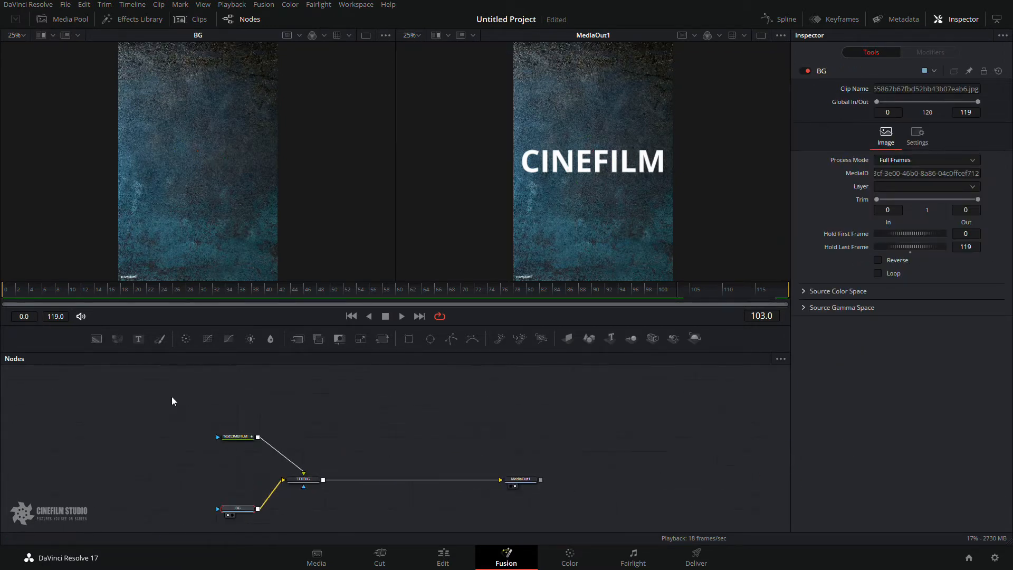
right_click(255, 397)
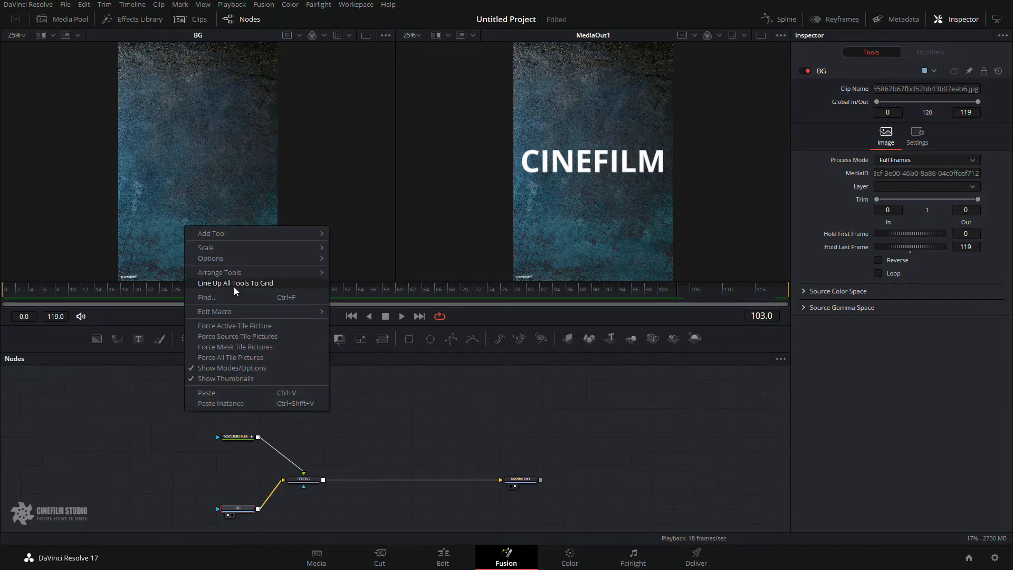
mouse_move(233, 272)
left_click(347, 276)
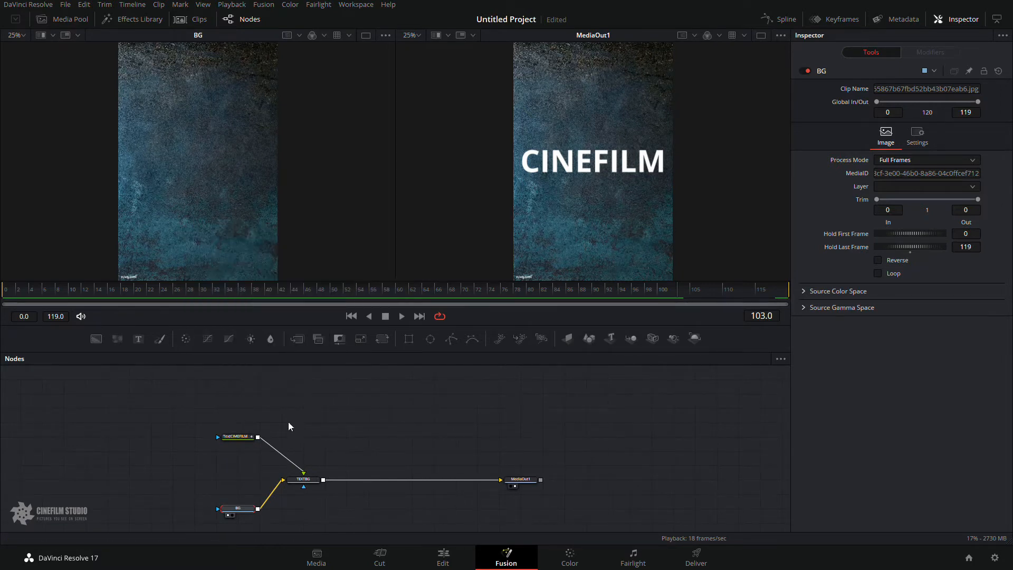
Move BG and the text node to free positions ahead of TEXTBG and line up all tools to the grid
left_click_drag(242, 501, 177, 463)
mouse_move(237, 437)
left_mouse_down()
mouse_move(293, 413)
mouse_move(280, 427)
mouse_move(243, 433)
left_mouse_up()
left_click(243, 434)
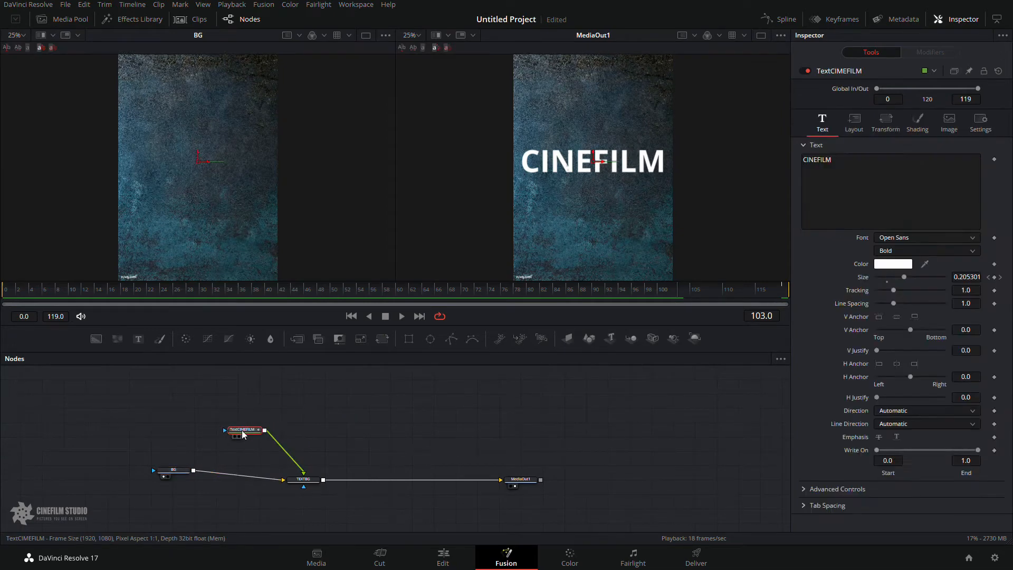
right_click(250, 398)
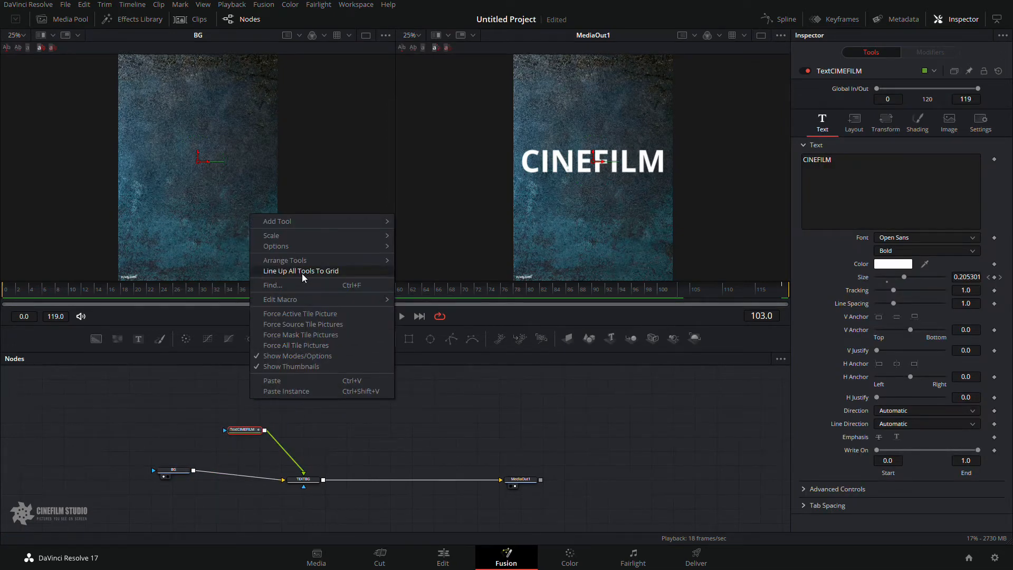
left_click(301, 273)
Turn Arrange Tools to Grid back on and snap BG into TEXTBG's row with the text node directly above TEXTBG
left_click(173, 466)
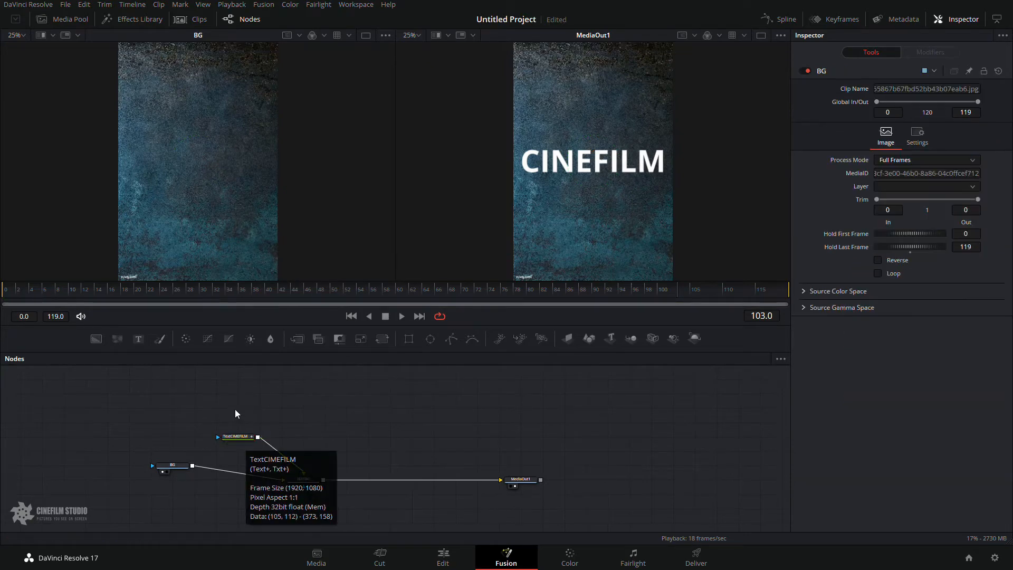
right_click(228, 397)
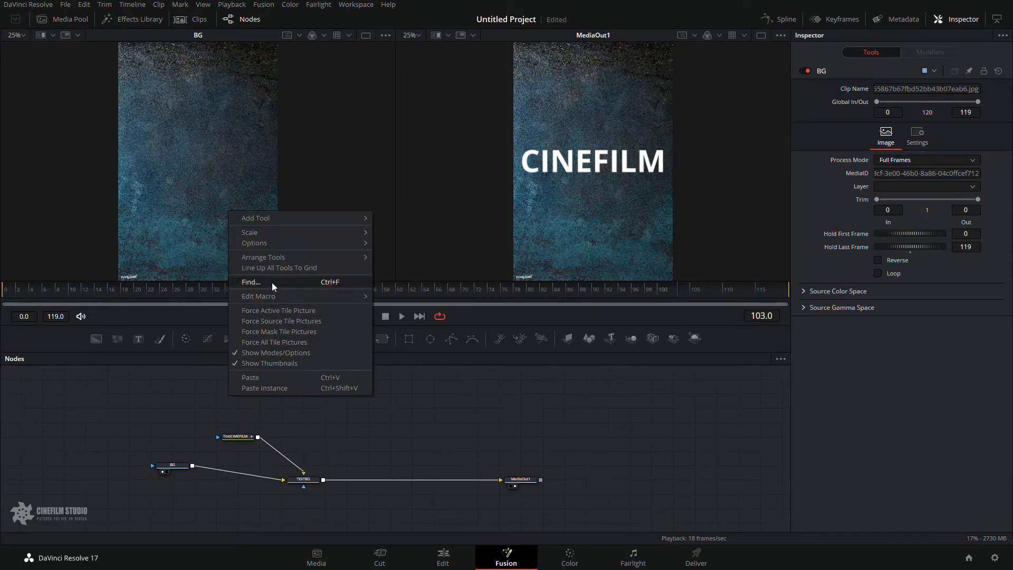
mouse_move(281, 260)
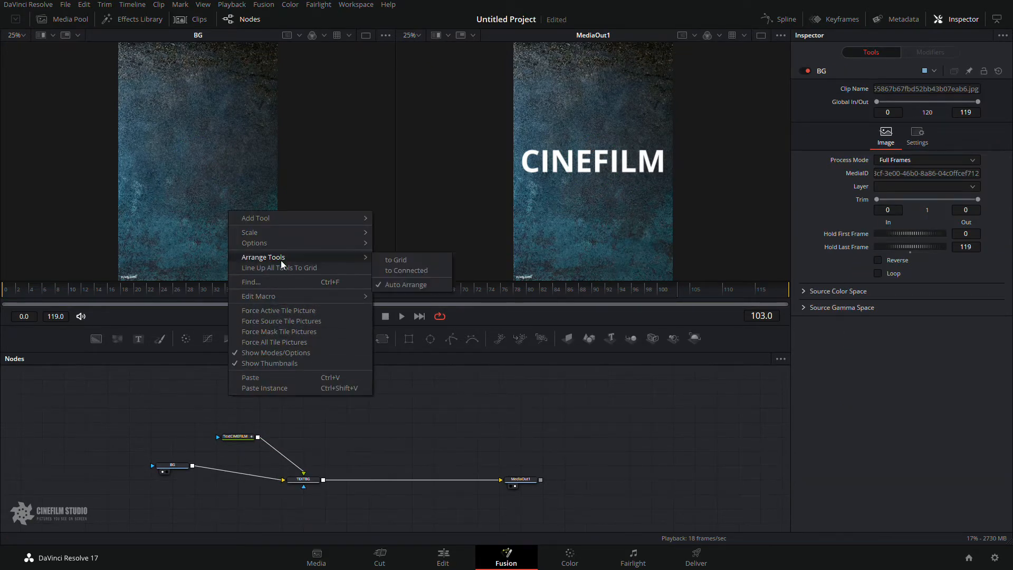
left_click(424, 255)
left_click_drag(185, 463, 251, 478)
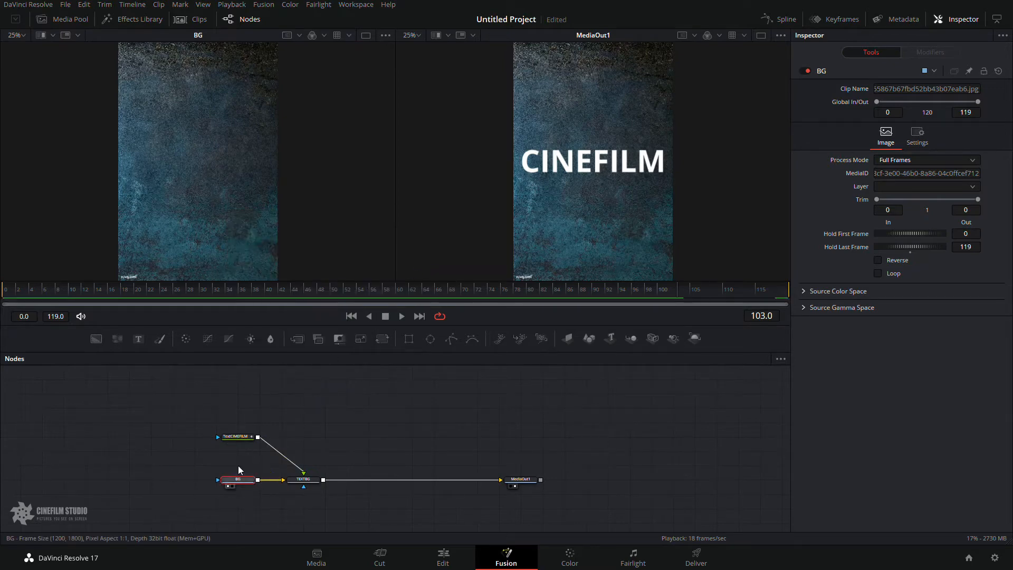
left_click_drag(241, 435, 307, 449)
left_click(307, 448)
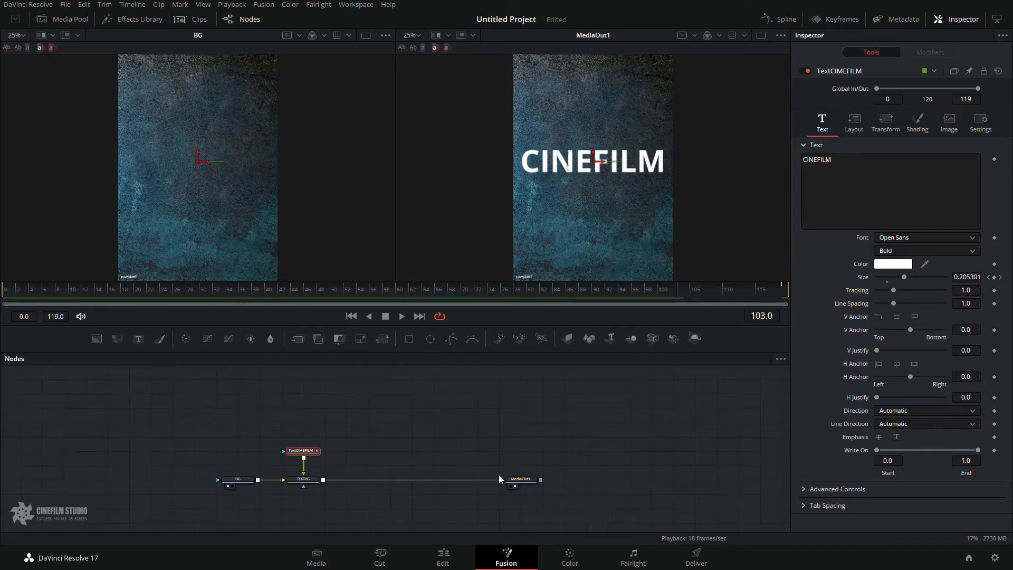
Move BG far ahead in its row and shift the text node and TEXTBG closer to it, keeping the text above TEXTBG
left_click_drag(240, 485, 177, 491)
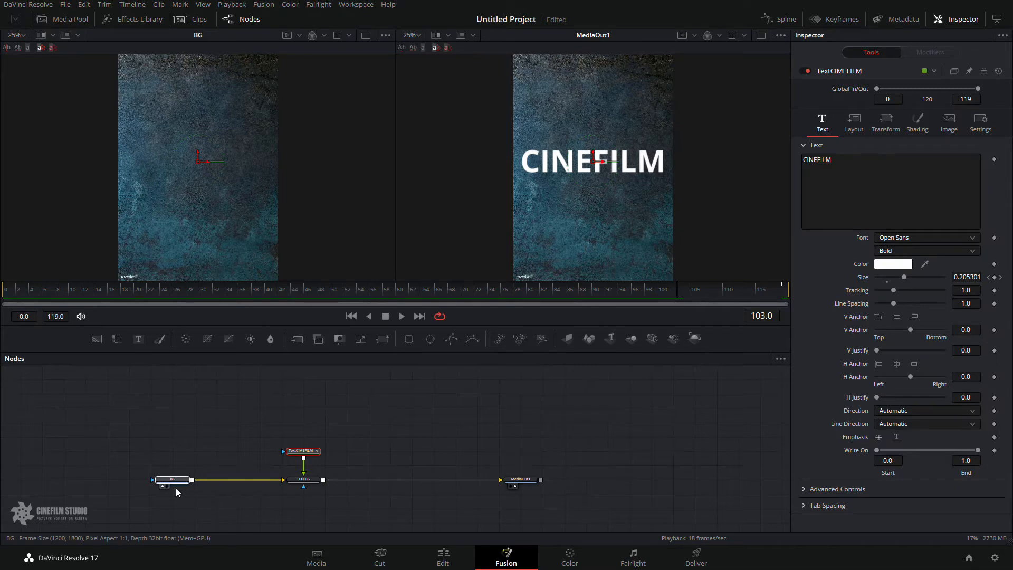
left_click(176, 487)
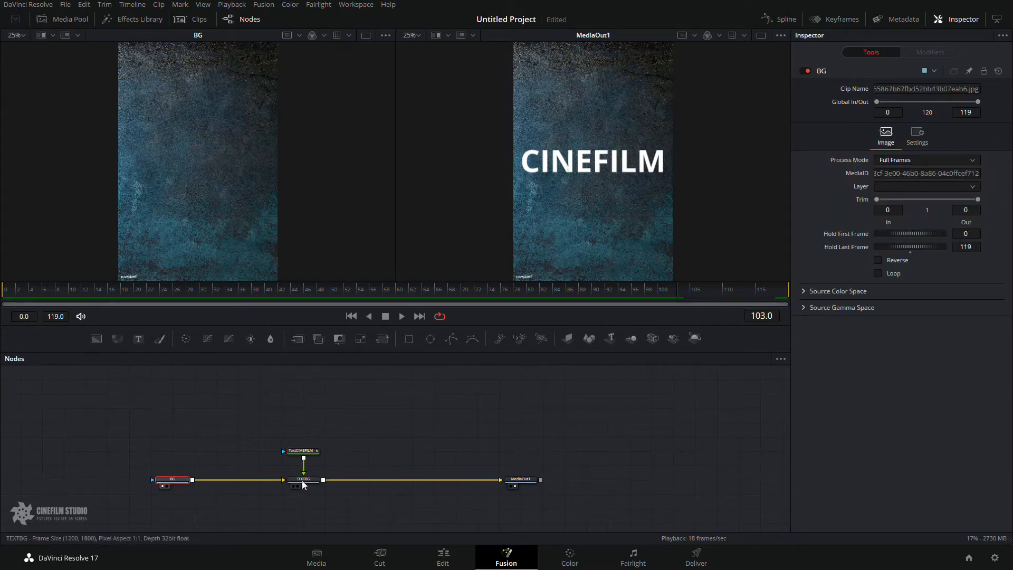
left_click_drag(172, 484, 41, 484)
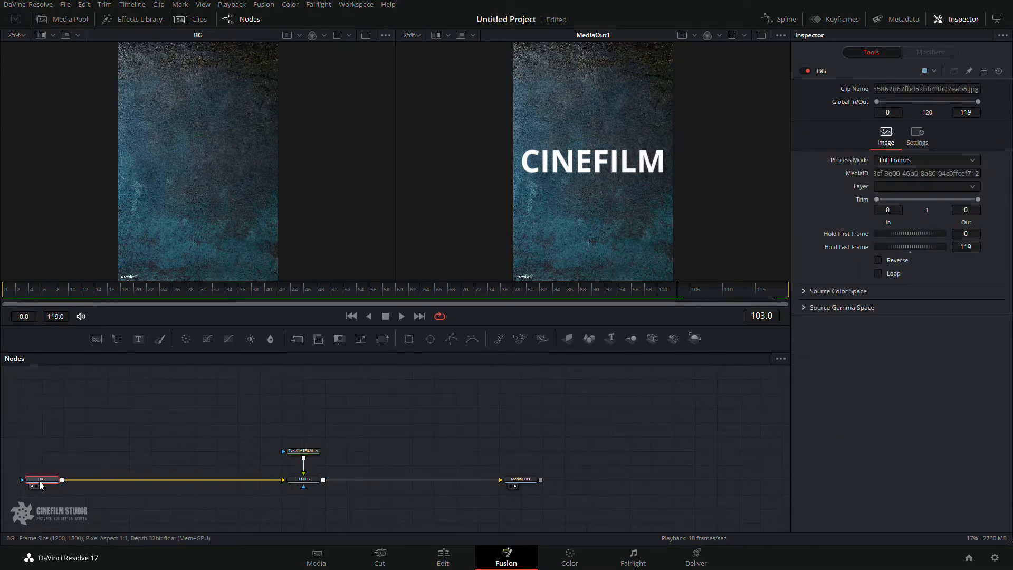
left_click_drag(302, 454, 144, 461)
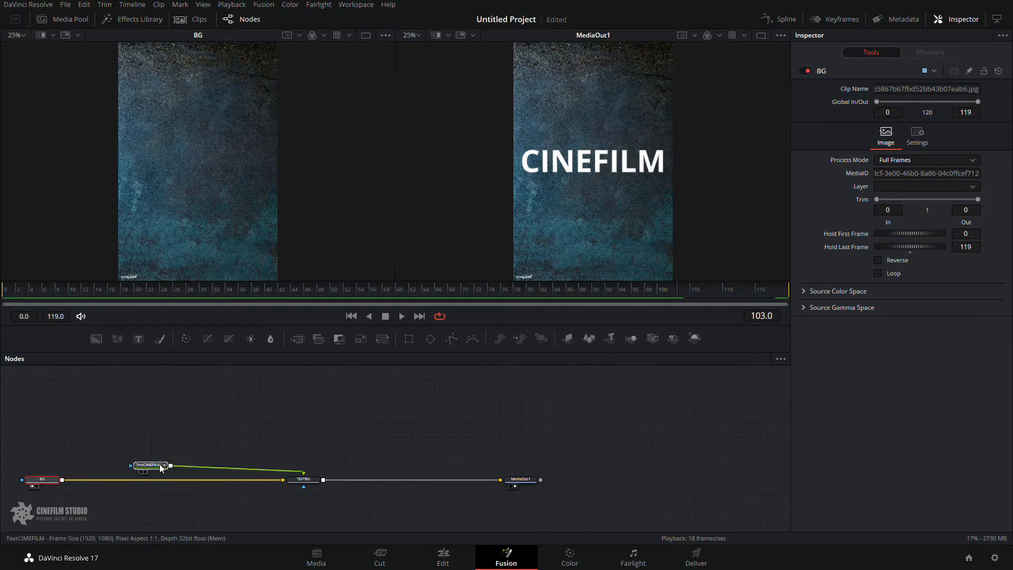
left_click(142, 458)
left_click_drag(299, 484, 147, 483)
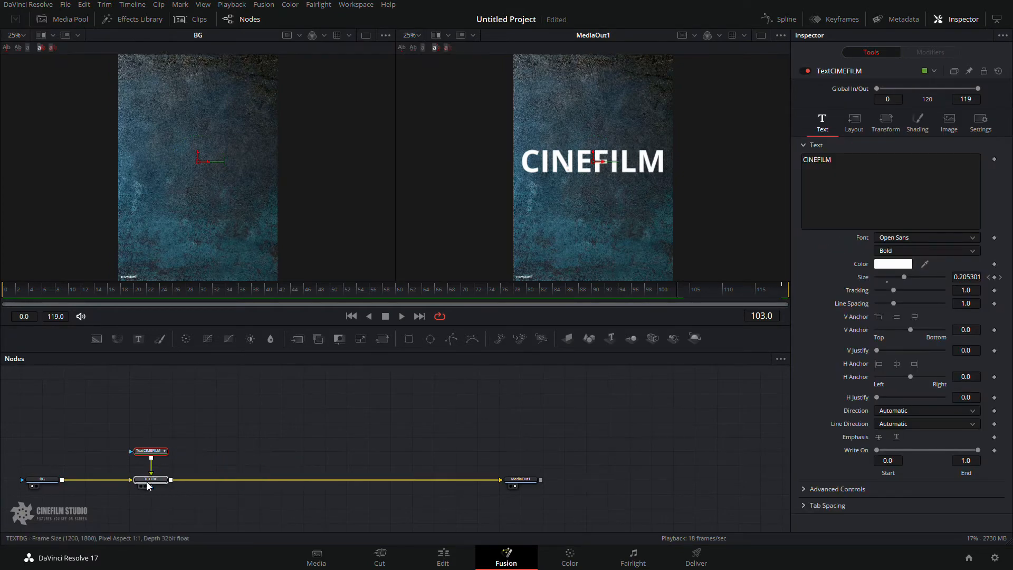
left_click(146, 482)
left_click(278, 440)
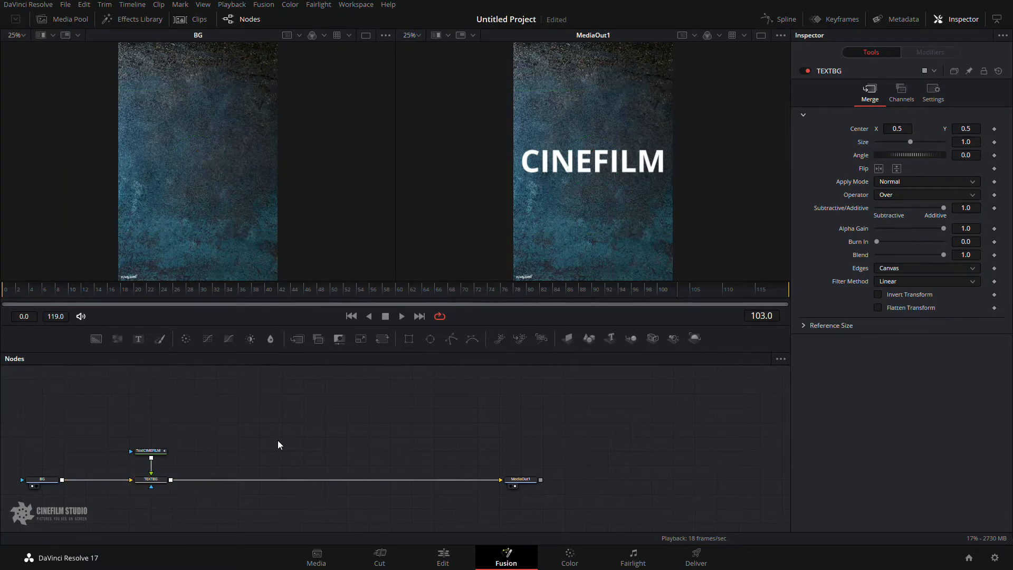
Add an unconnected Text+ node above the connection between TEXTBG and MediaOut1
key("shift+space")
type("TXT")
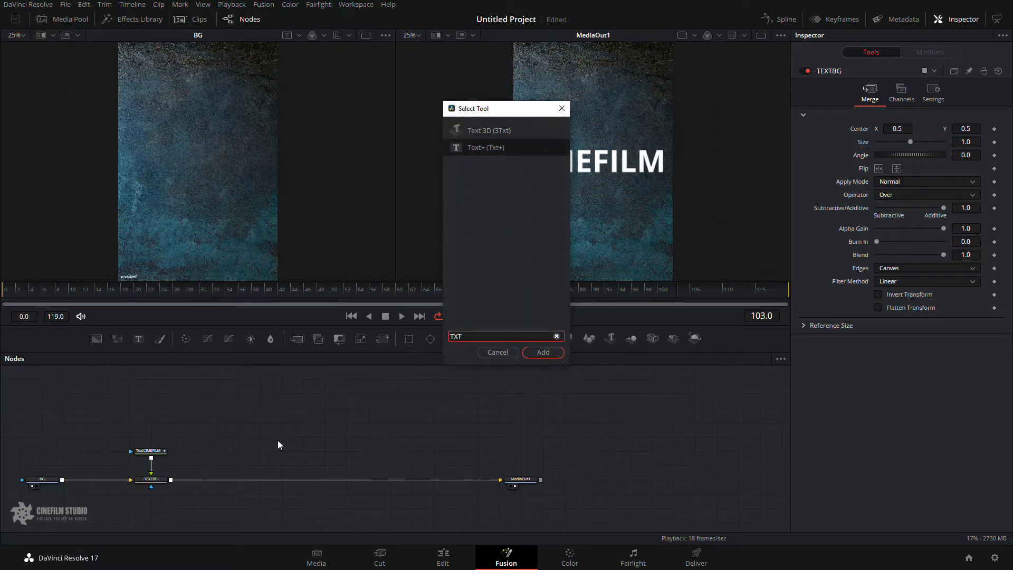
key("Return")
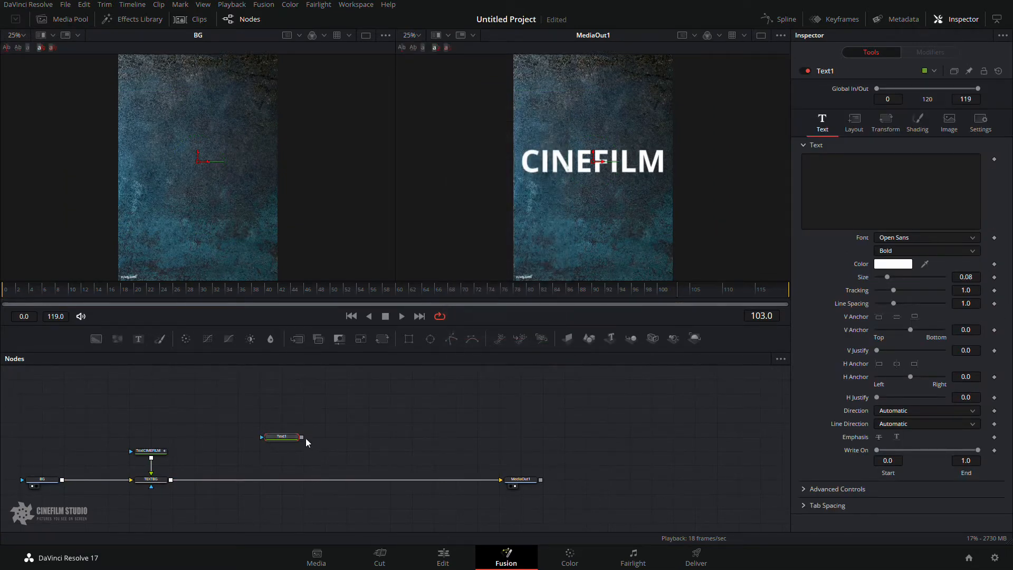
Merge the new Text+ node onto TEXTBG's output and snap it directly above the new merge node
left_click_drag(302, 437, 158, 478)
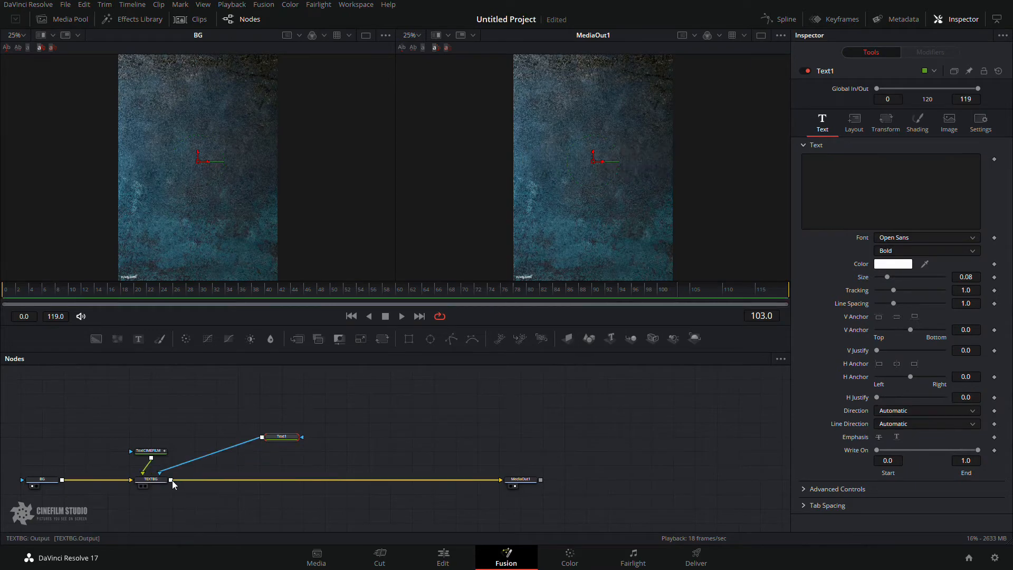
key("ctrl+z")
left_click_drag(301, 437, 170, 480)
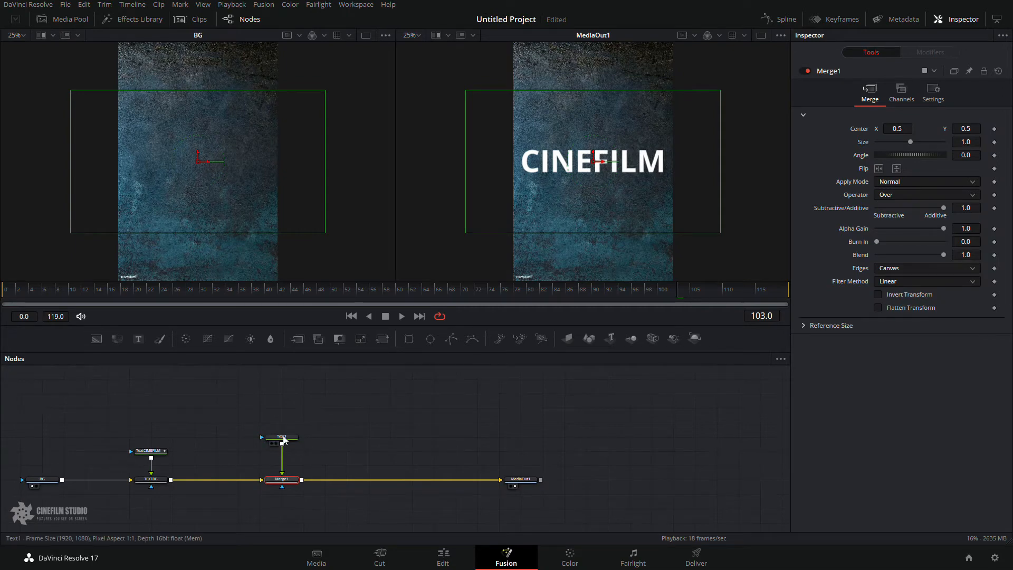
left_click_drag(287, 436, 287, 451)
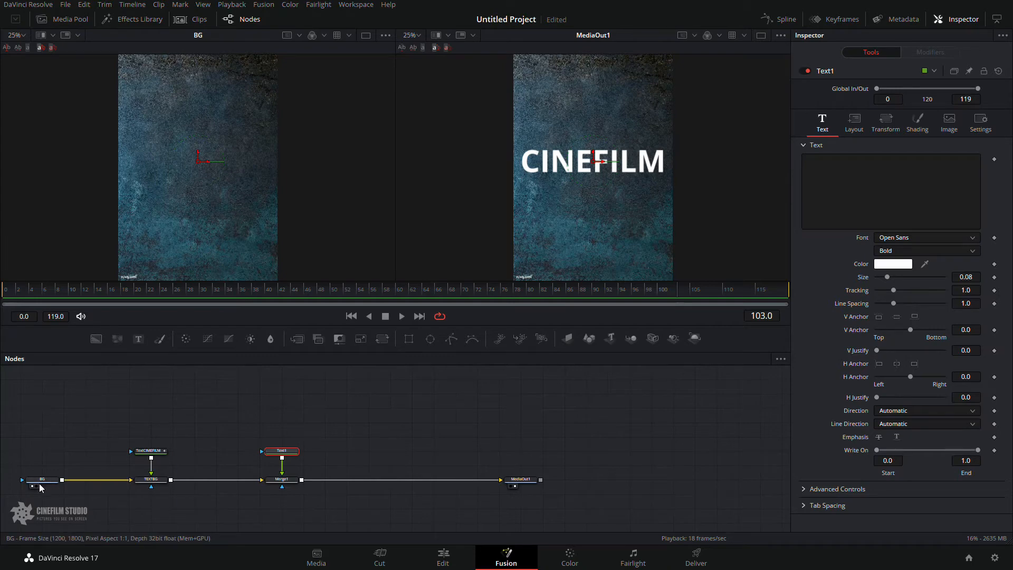
Rearrange the graph as a vertical flow from BG up through TEXTBG and Merge1 to MediaOut1, with each text node beside its merge
left_click_drag(43, 485, 161, 516)
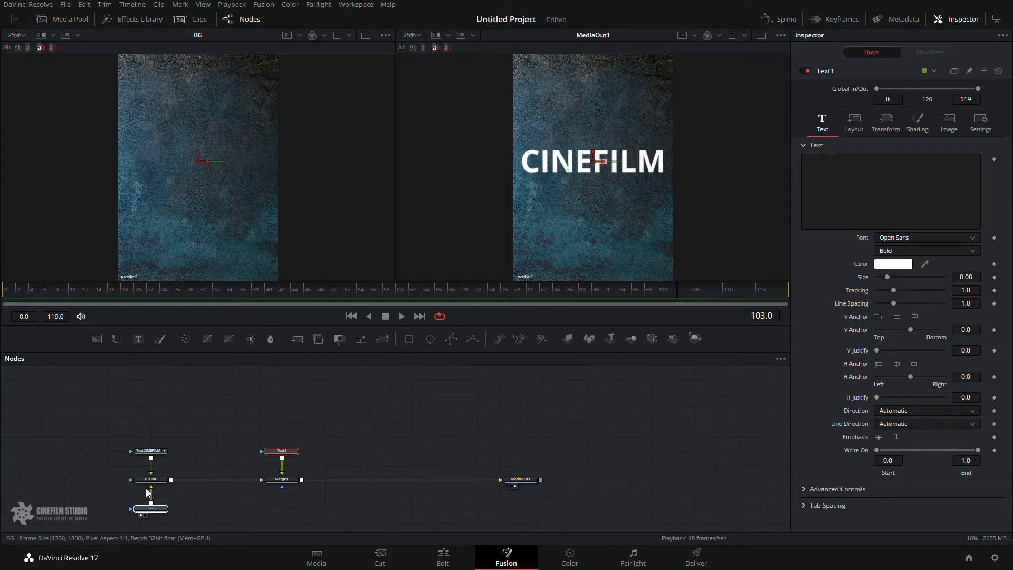
left_click_drag(146, 451, 100, 481)
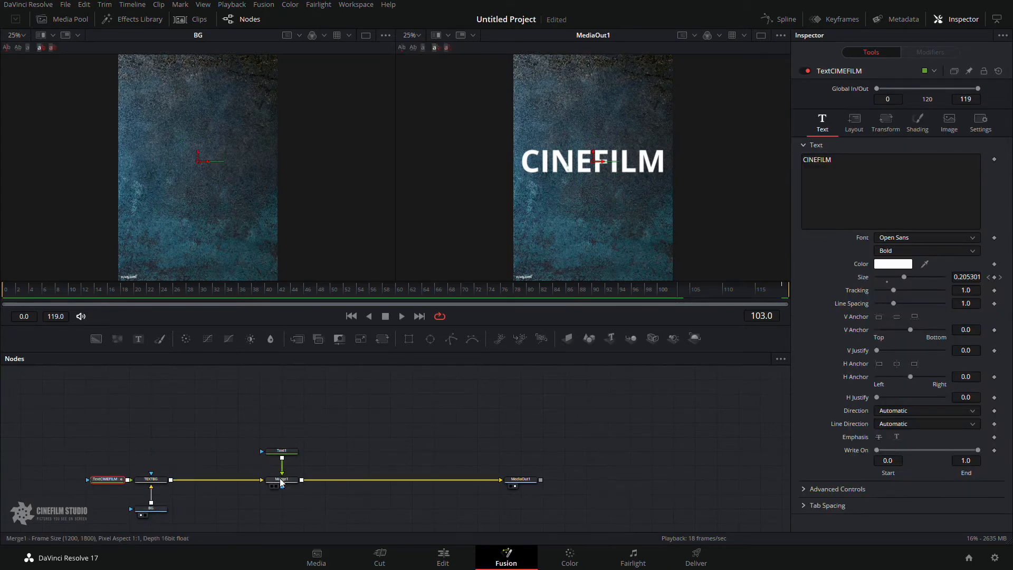
left_click_drag(281, 482, 143, 454)
left_click_drag(291, 454, 100, 453)
left_click_drag(514, 480, 168, 408)
left_click(156, 407)
scroll(157, 411, "down", 2)
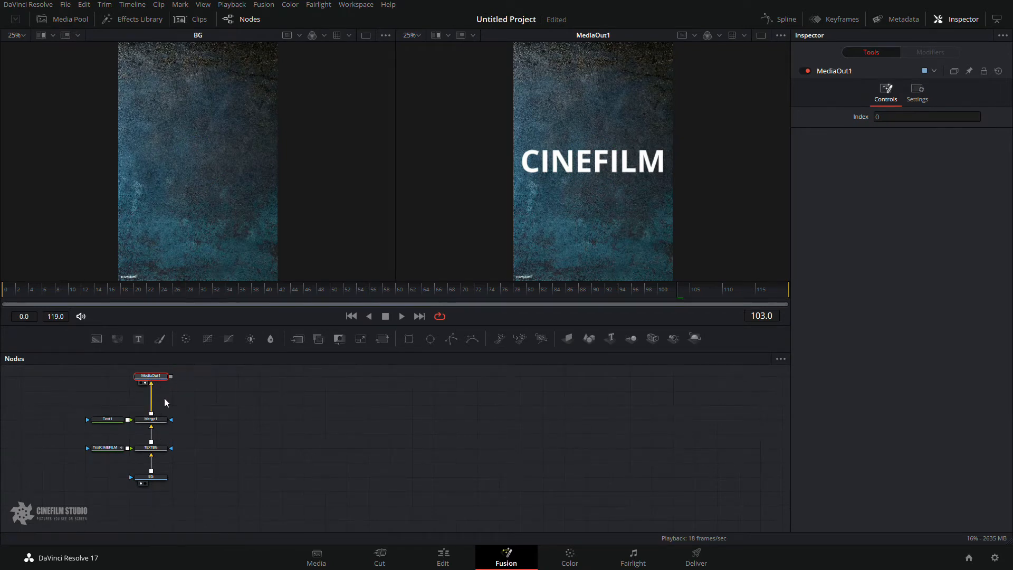
Undo the vertical rearrangement of the nodes back to the horizontal layout
key("ctrl+z")
key("ctrl+z")
key("ctrl+z")
key("ctrl+z")
key("ctrl+z")
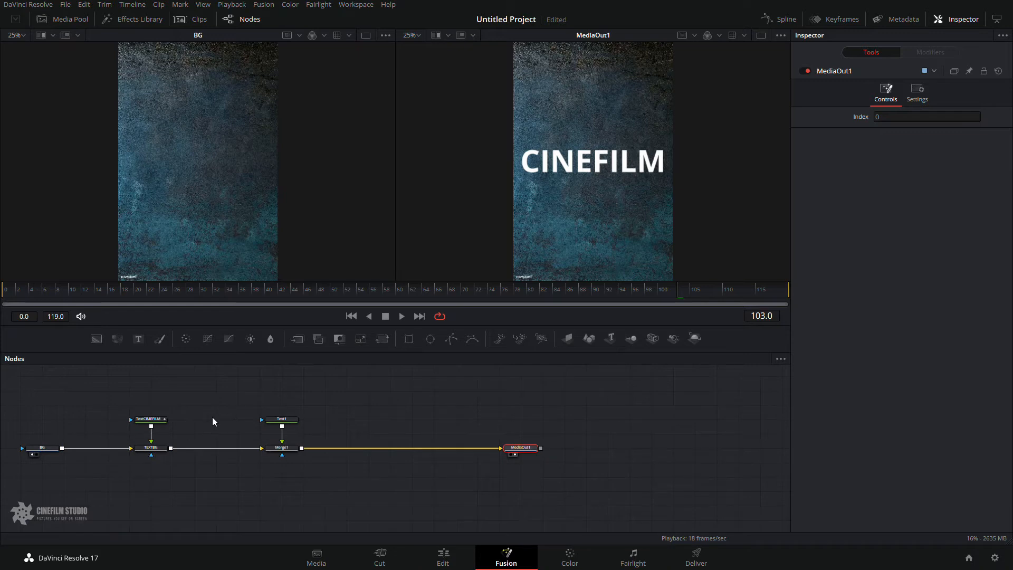
Enlarge the node graph area and move BG farther ahead of TEXTBG in the same row
left_click_drag(192, 470, 331, 466)
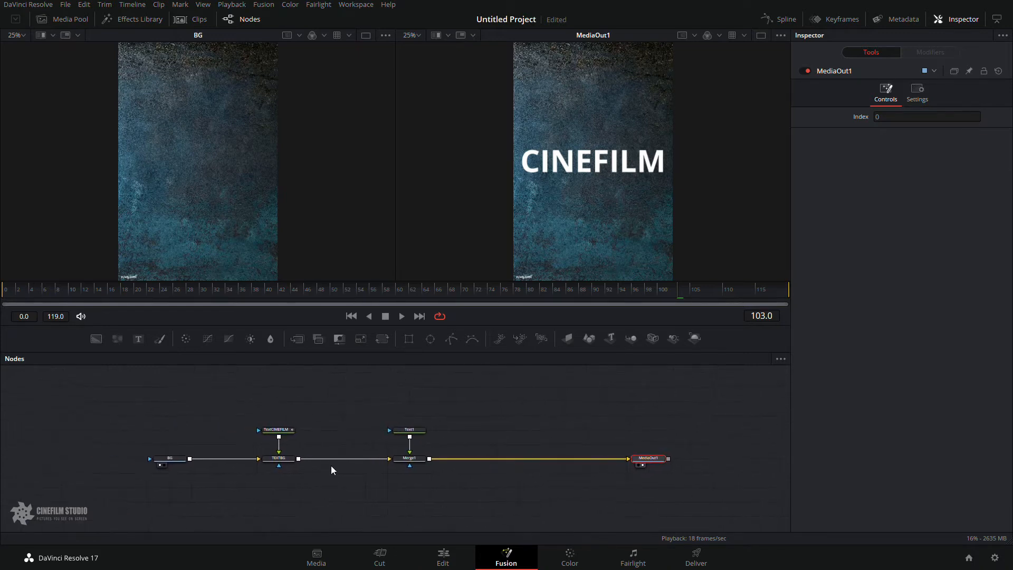
left_click_drag(396, 222, 384, 306)
left_click_drag(369, 350, 369, 226)
left_click_drag(7, 286, 783, 402)
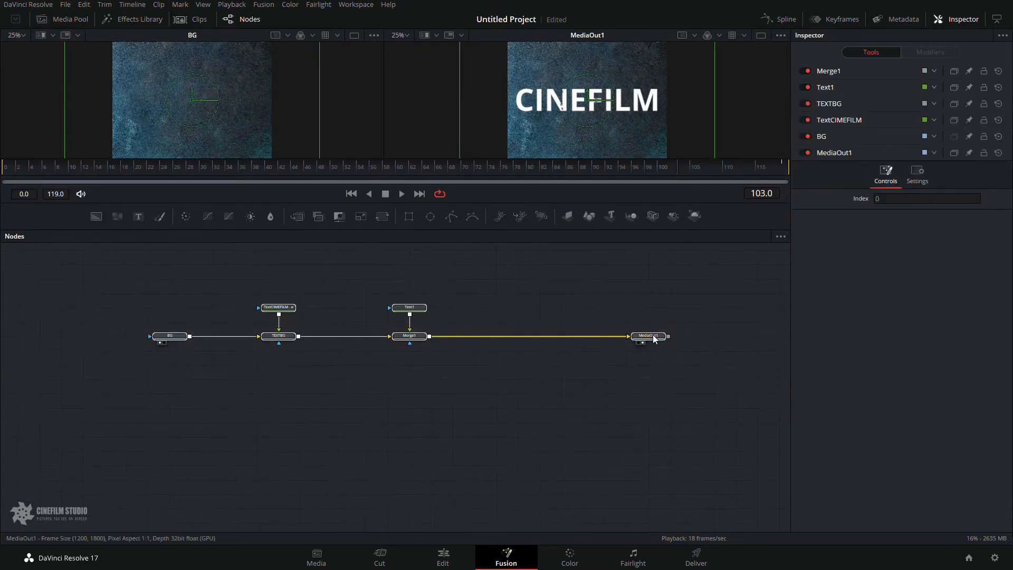
scroll(523, 369, "up", 3)
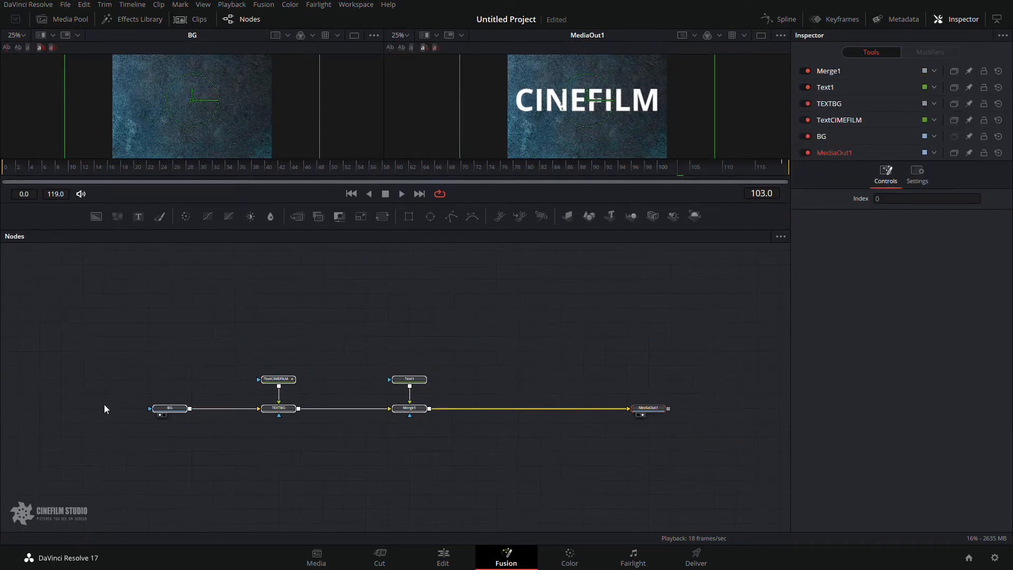
left_click_drag(152, 409, 109, 409)
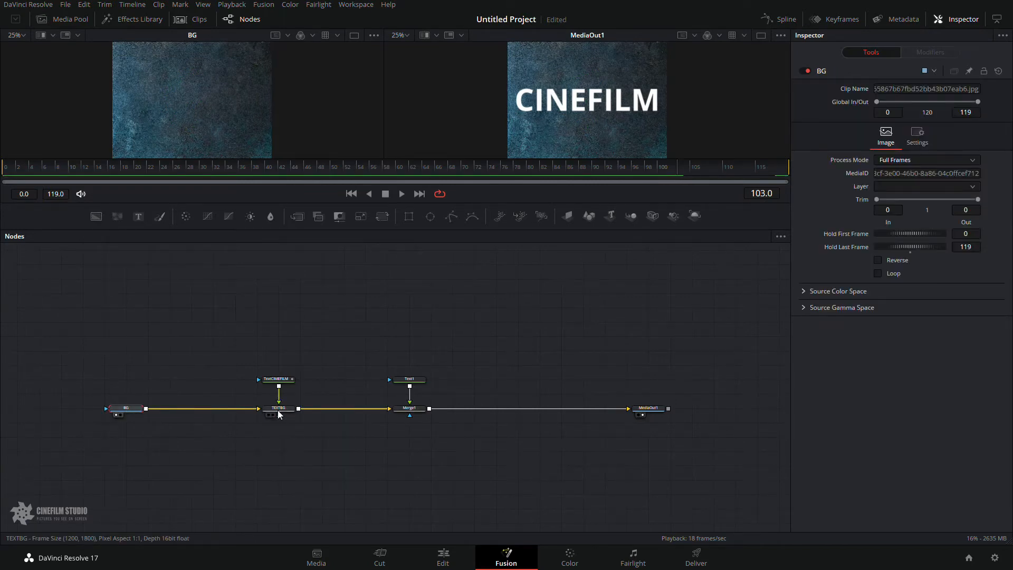
Try a Rectangle mask on the TextCIMEFILM node, adjust its edge in the viewer, and delete the mask
left_click(278, 409)
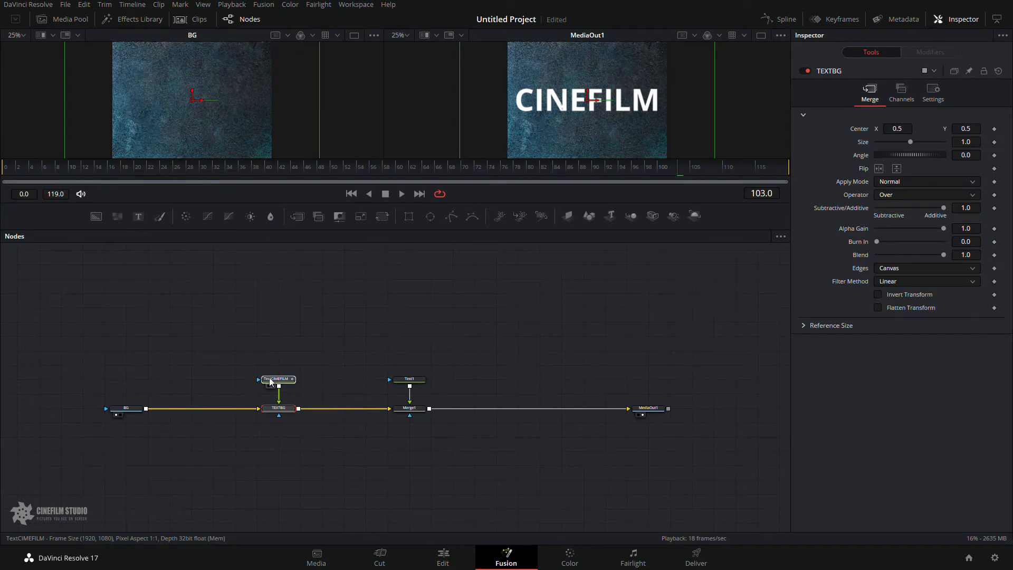
left_click(270, 380)
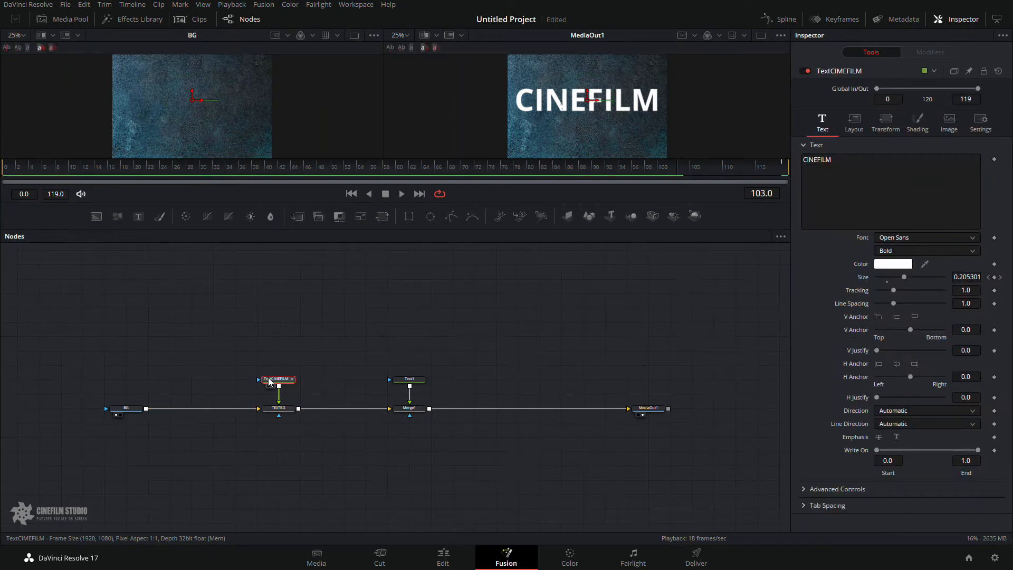
left_click(413, 219)
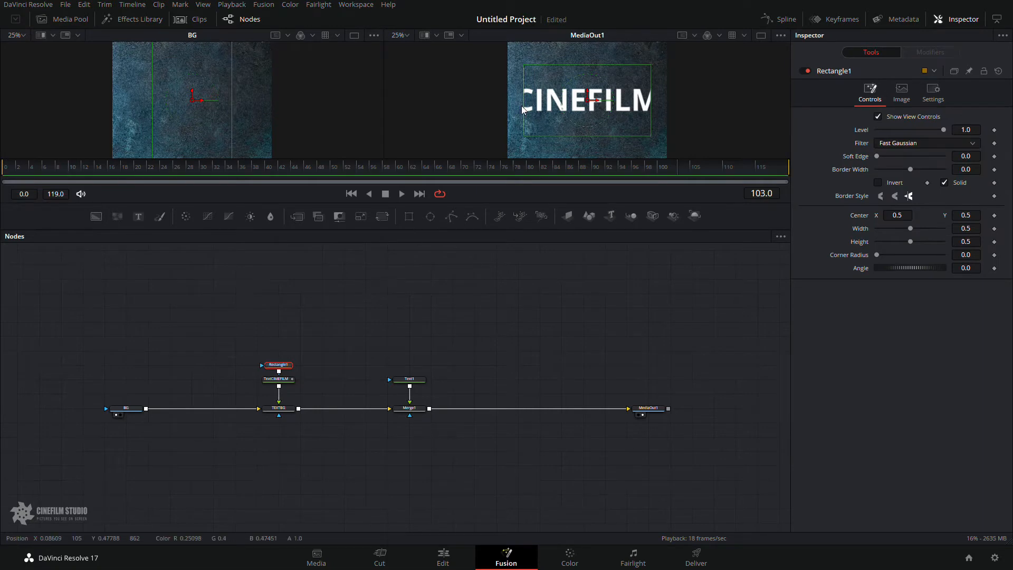
left_click_drag(524, 110, 556, 111)
key("Delete")
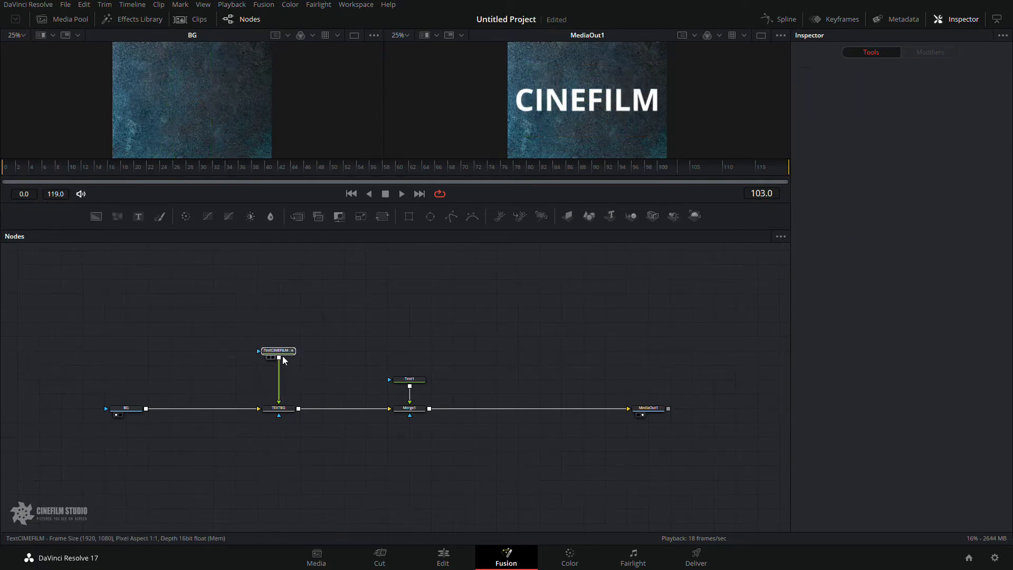
Add a Background node merged with the TextCIMEFILM node ahead of TEXTBG
left_click(280, 379)
key("shift+space")
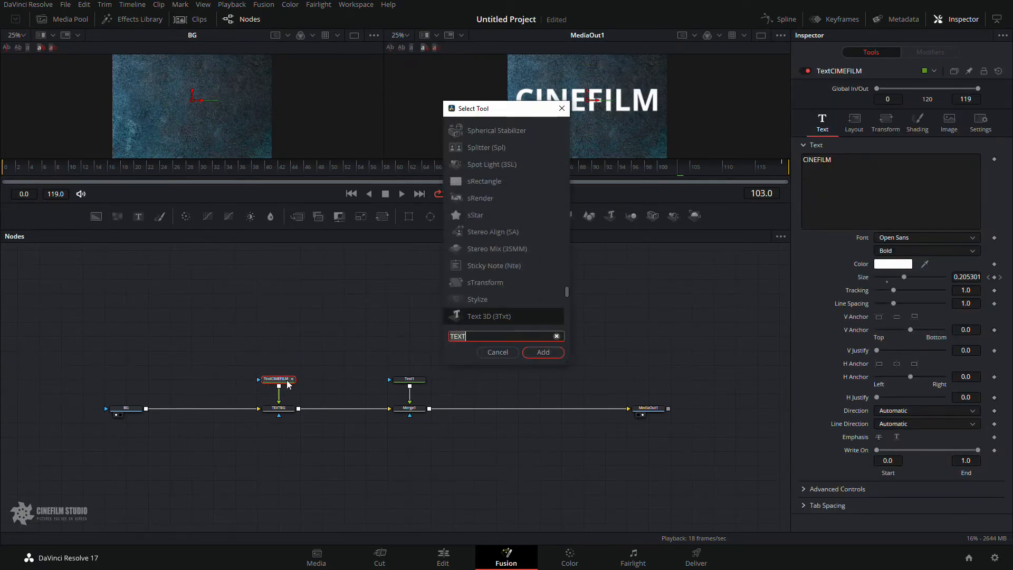
type("BG")
key("Return")
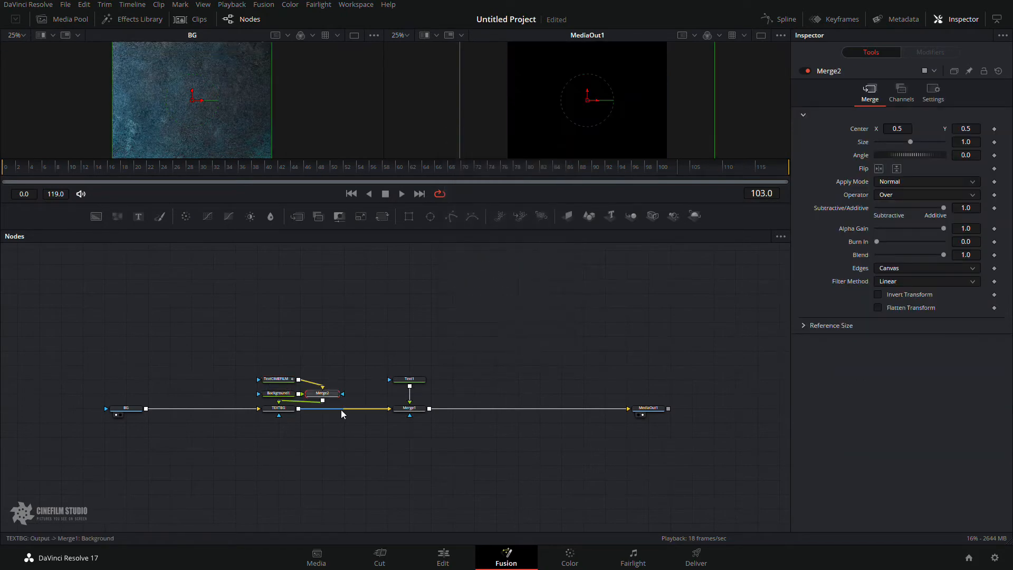
Stack TextCIMEFILM and Merge2 vertically above TEXTBG, with Background1 beside Merge2 in the same row
left_click_drag(329, 400, 277, 335)
left_click_drag(279, 393, 237, 364)
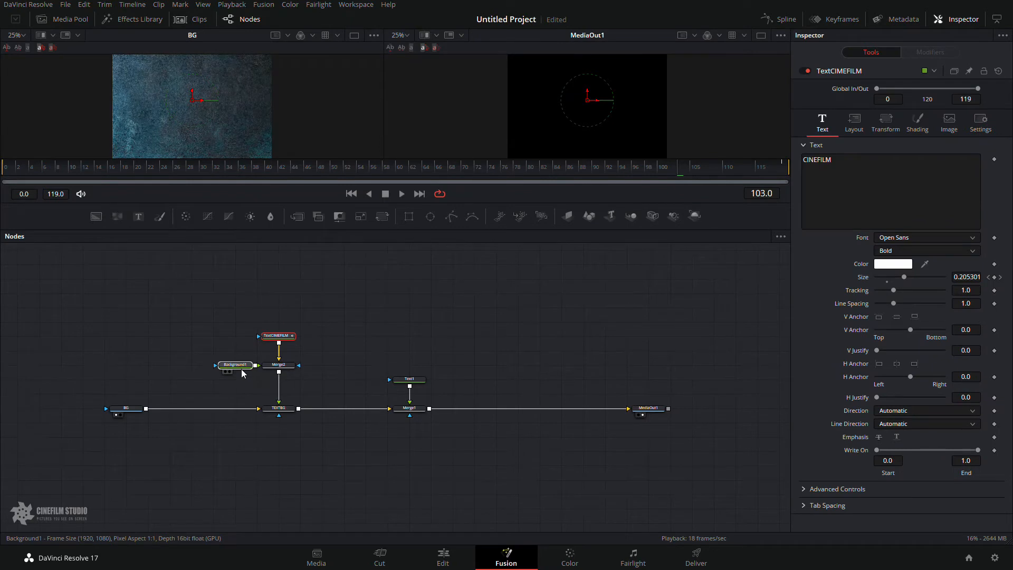
left_click(236, 365)
scroll(235, 367, "up", 5)
scroll(235, 369, "down", 3)
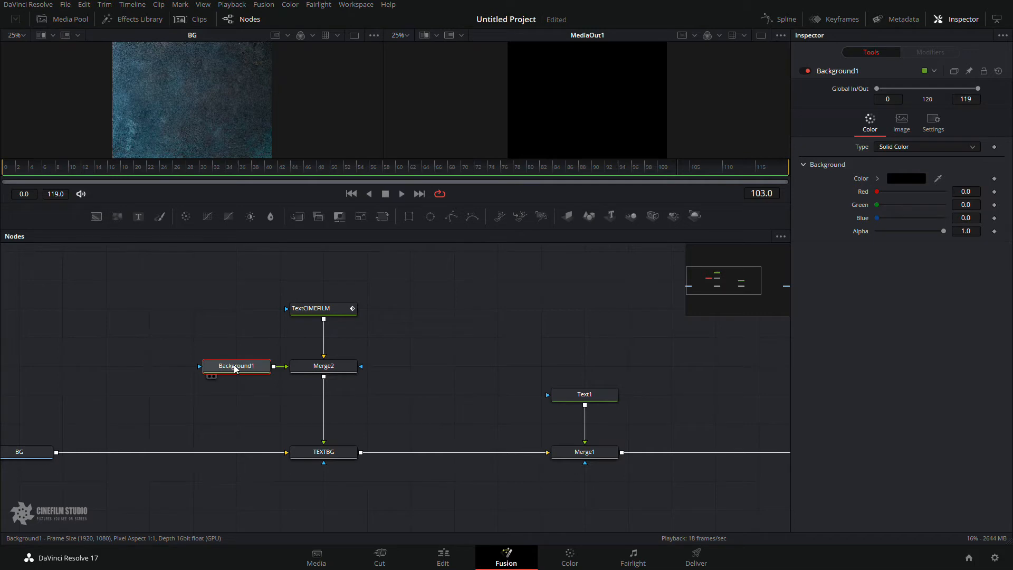
scroll(236, 369, "down", 3)
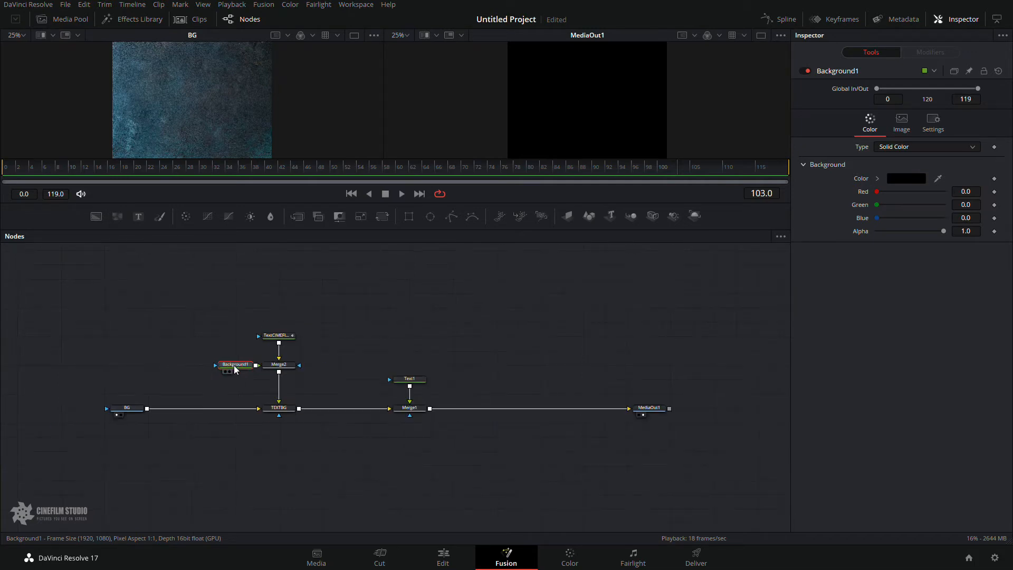
scroll(236, 369, "up", 2)
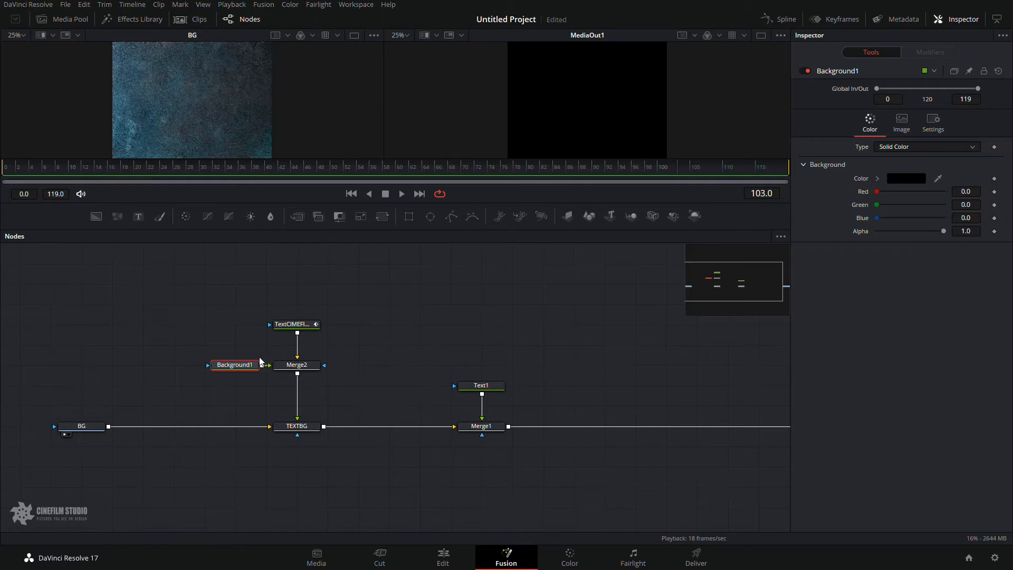
Add a second Background node to the graph and move Background1 farther ahead of Merge2
left_click(296, 365)
left_click(375, 331)
key("shift+space")
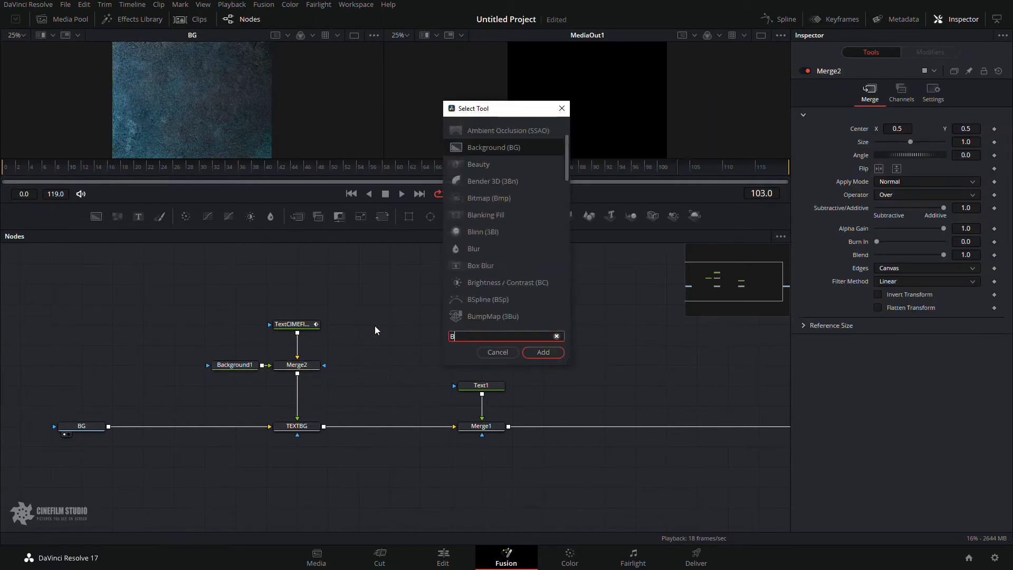
type("bg")
key("Return")
left_click_drag(375, 330, 159, 310)
left_click_drag(219, 366, 172, 365)
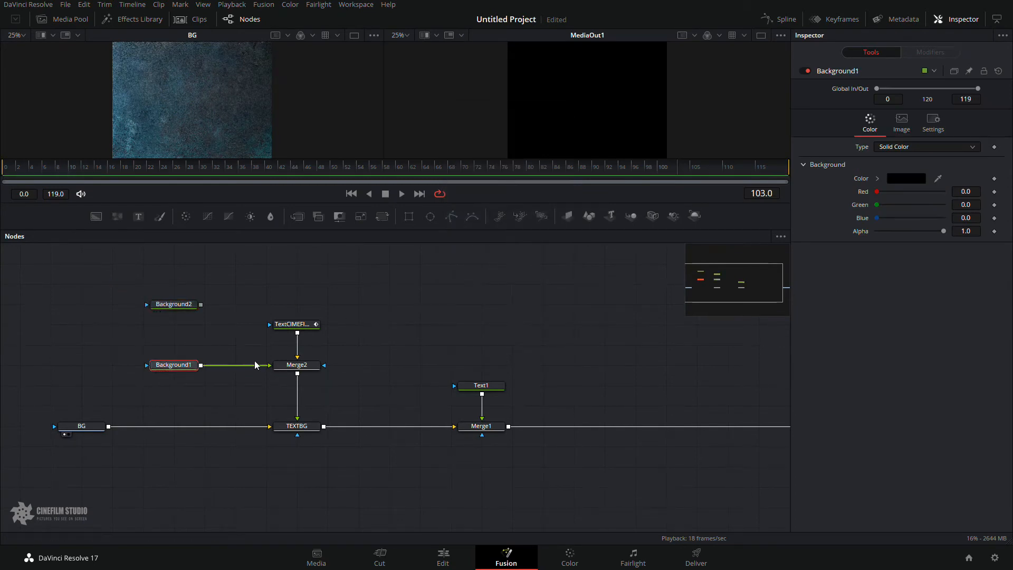
Merge Background2 over Background1 ahead of Merge2 and place Background2 straight above the merge
left_click_drag(201, 305, 148, 365)
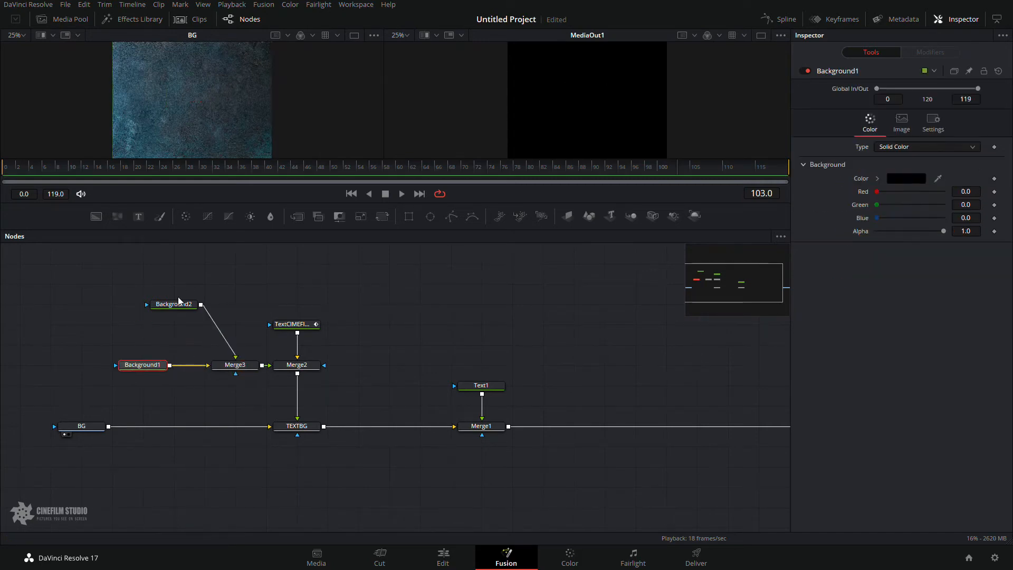
left_click_drag(178, 301, 147, 322)
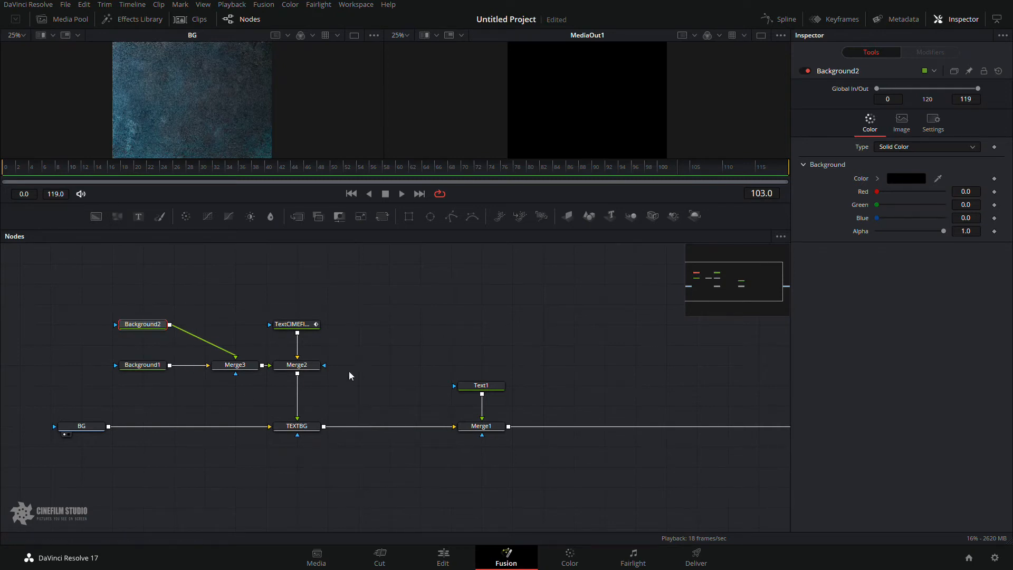
left_click_drag(144, 323, 233, 324)
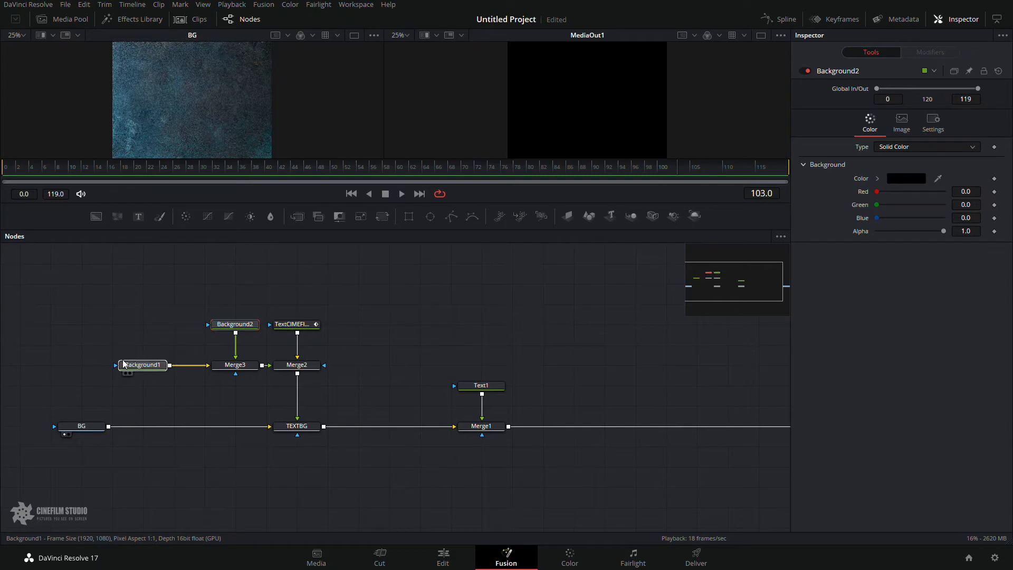
left_click(141, 364)
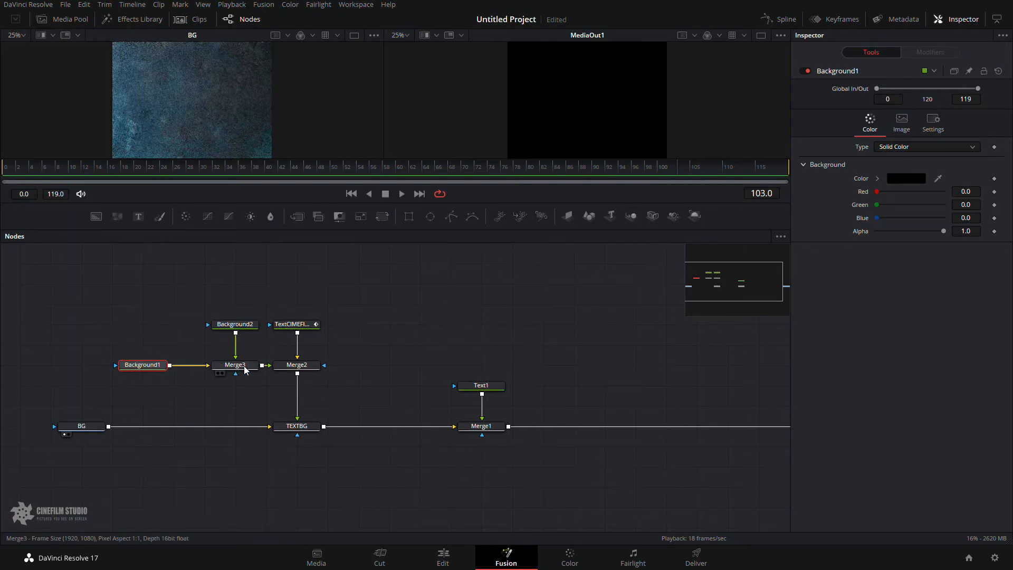
Move BG farther ahead of TEXTBG in the main row and look over the row through to MediaOut1
left_click_drag(102, 434, 252, 434)
left_click_drag(252, 434, 6, 434)
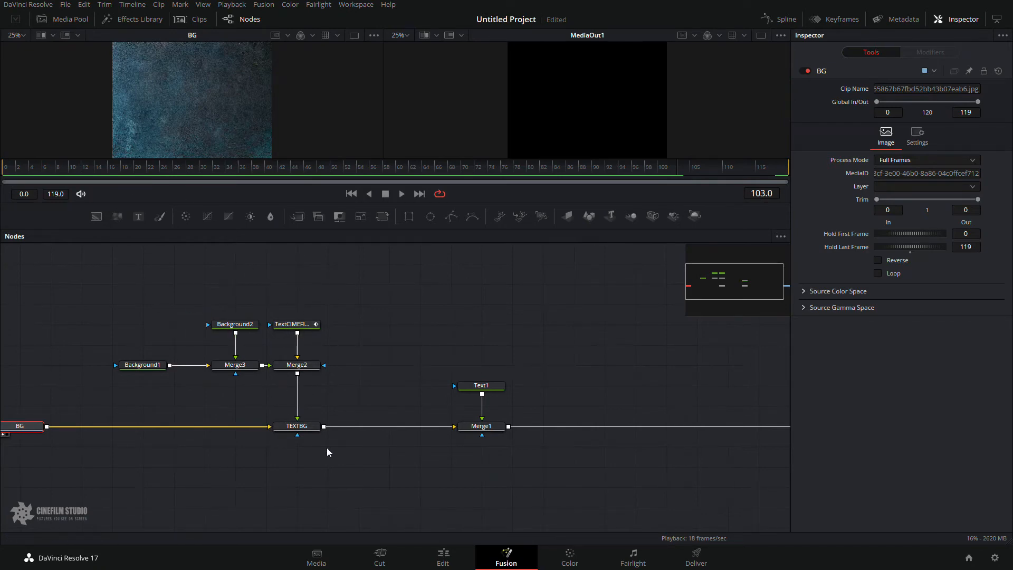
mouse_move(291, 431)
left_mouse_down()
mouse_move(384, 436)
mouse_move(292, 426)
left_mouse_up()
scroll(310, 424, "down", 3)
scroll(310, 423, "up", 1)
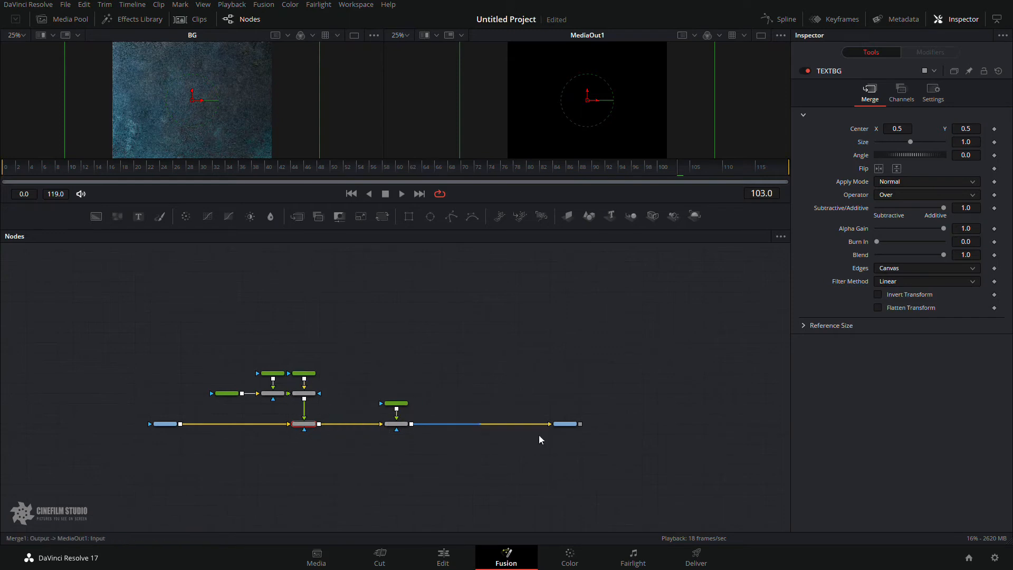
left_click(569, 423)
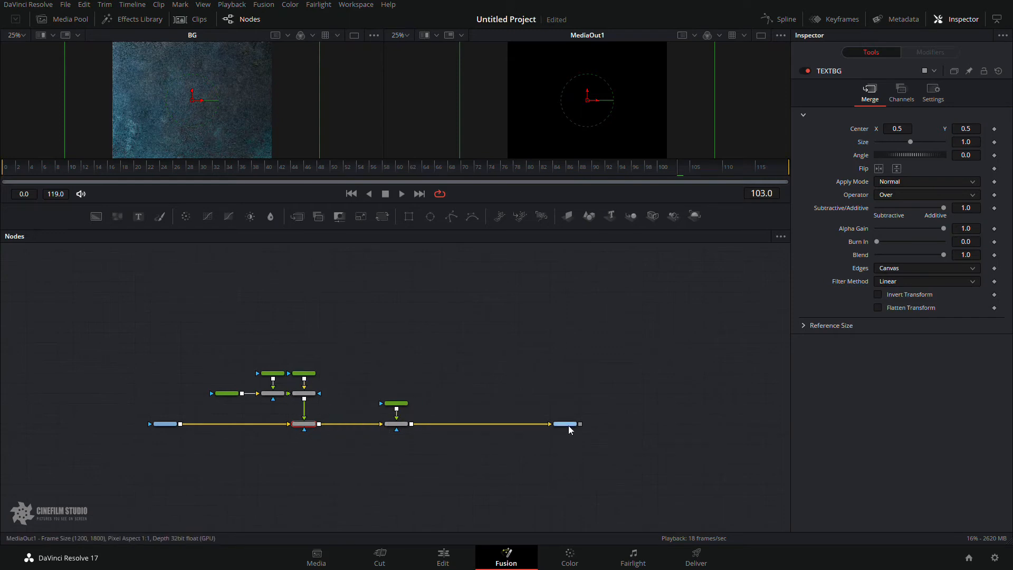
left_click(307, 424)
scroll(383, 423, "up", 5)
scroll(489, 434, "down", 4)
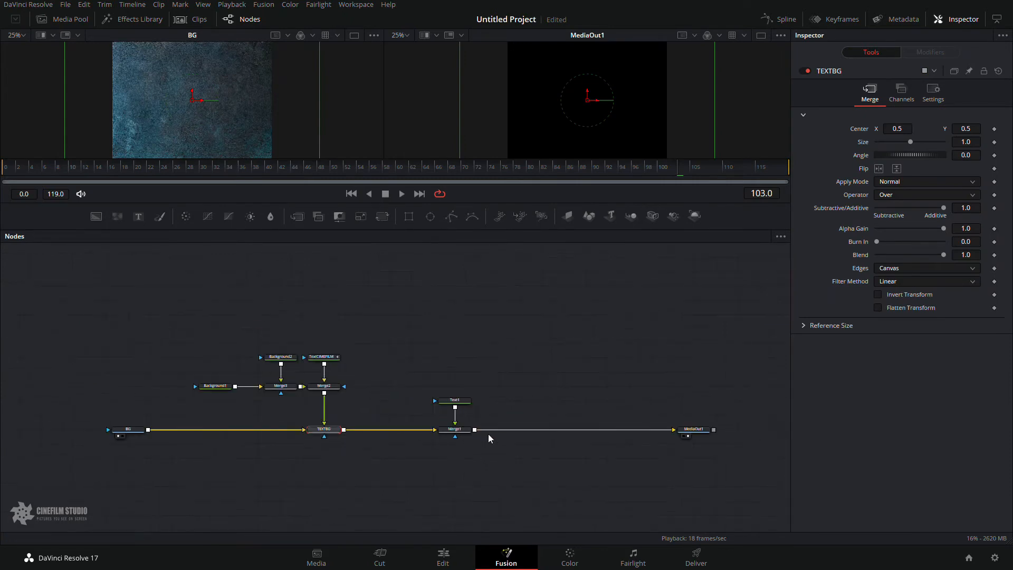
Undo the node edits until only BG, TextCIMEFILM, TEXTBG and MediaOut1 are left in the graph
key("ctrl+z")
key("ctrl+z")
key("ctrl+z")
key("ctrl+z")
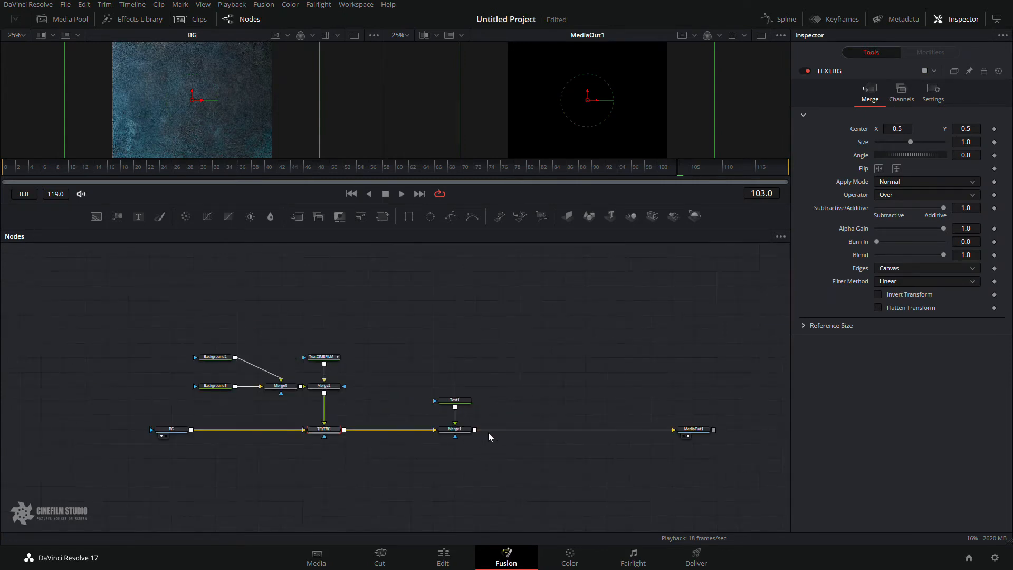
key("ctrl+z")
key("ctrl+z")
key("ctrl+z")
key("ctrl+z")
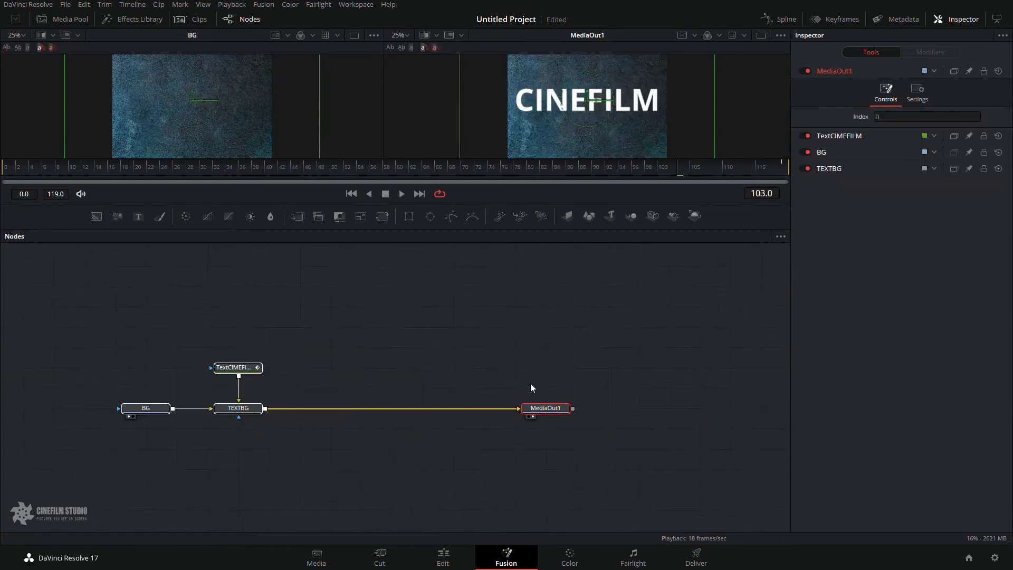
Select the BG, TEXTBG and TextCIMEFILM nodes together as one block and look at the node graph options
left_click(376, 337)
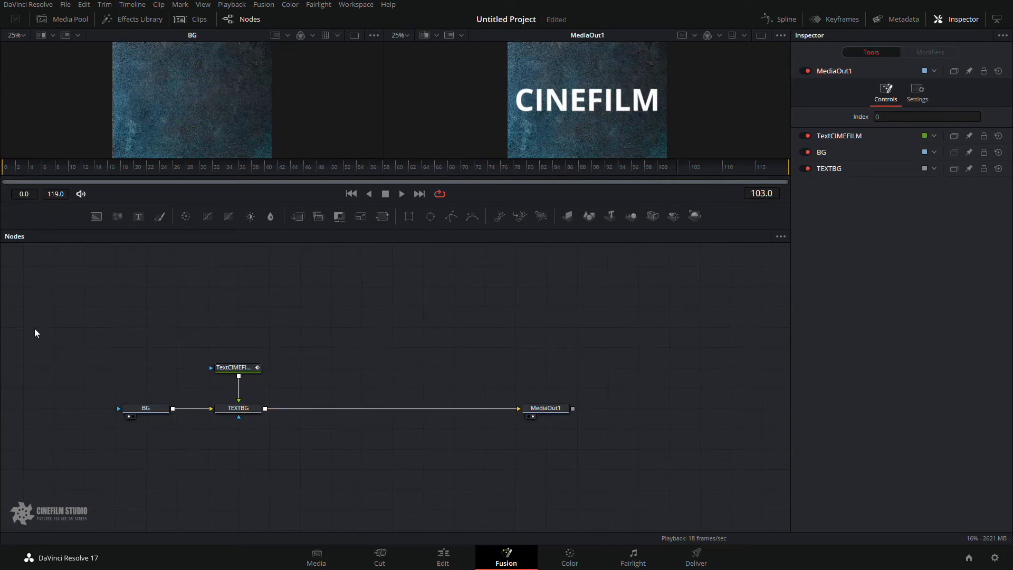
left_click_drag(34, 332, 303, 533)
scroll(325, 463, "up", 2)
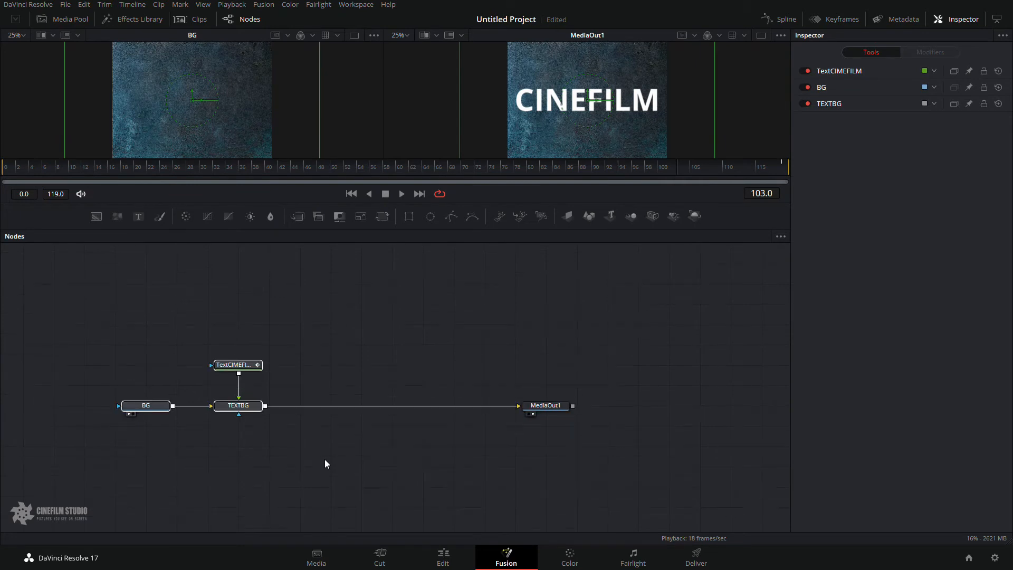
left_click(294, 474)
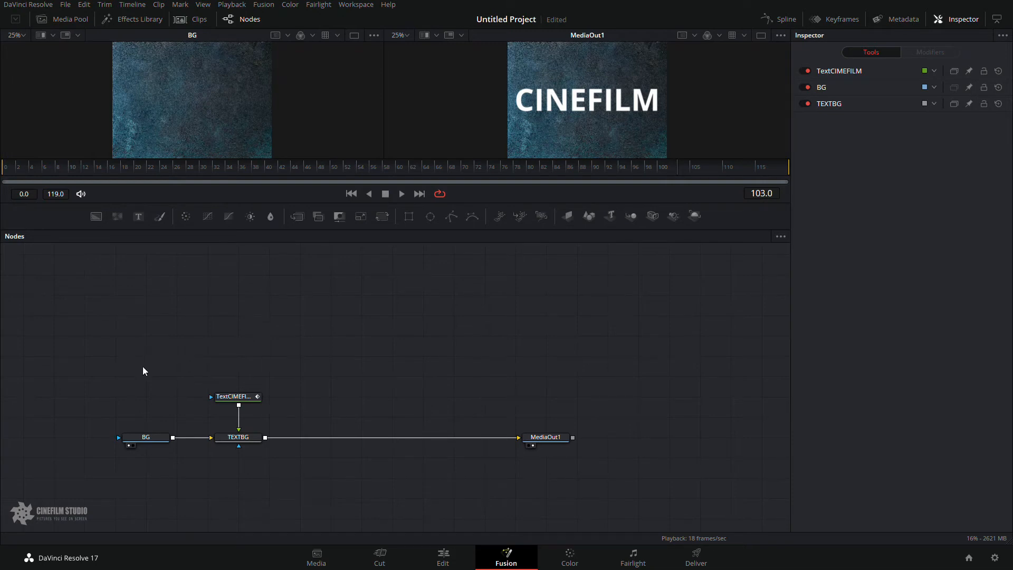
left_click_drag(59, 356, 333, 477)
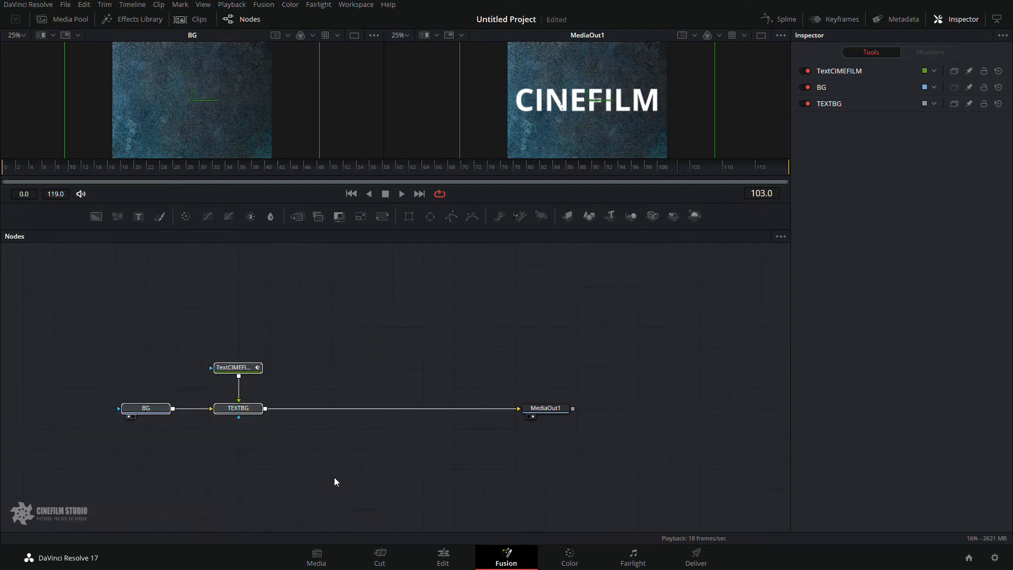
left_click(118, 353)
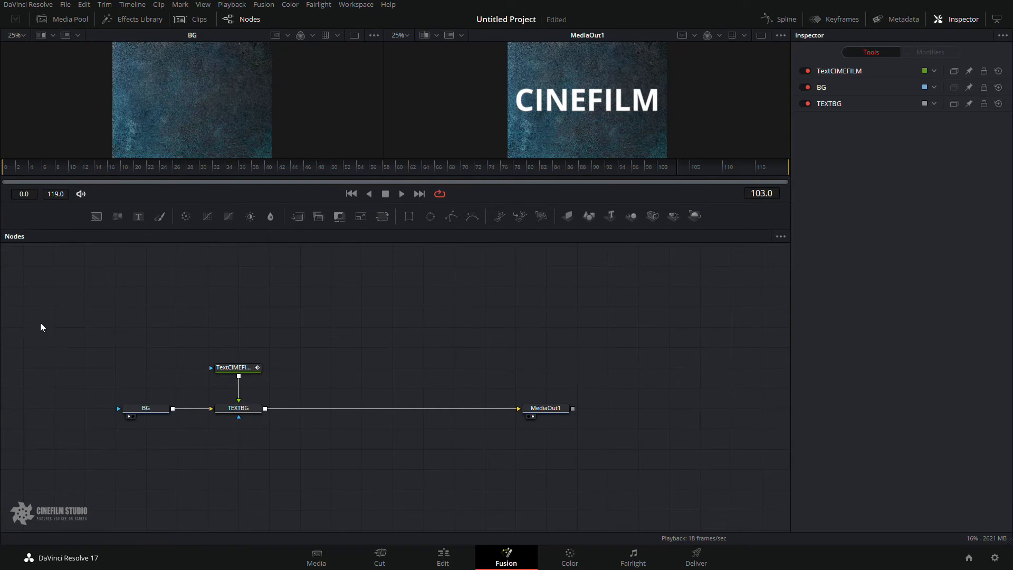
left_click_drag(125, 348, 251, 433)
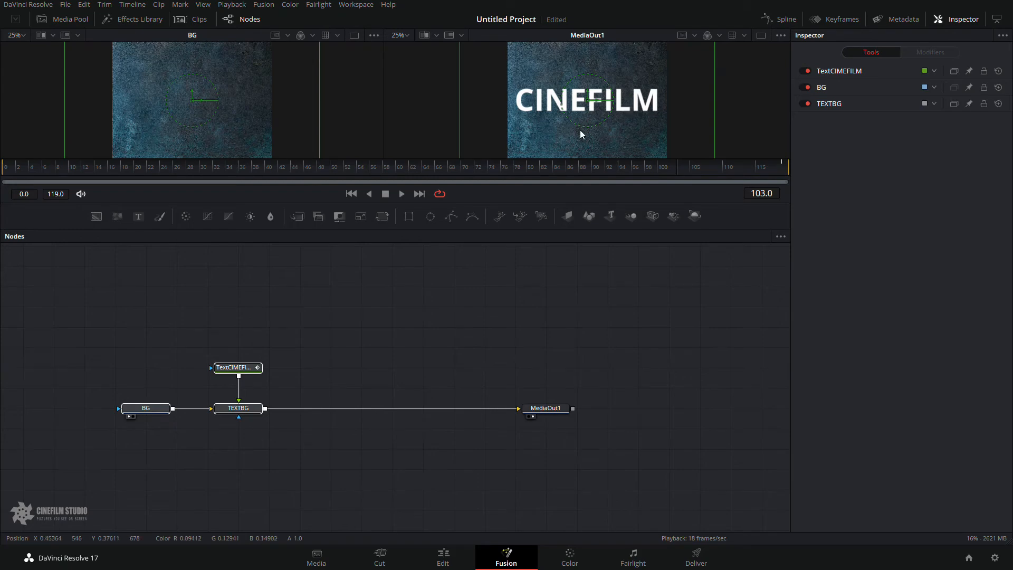
right_click(369, 309)
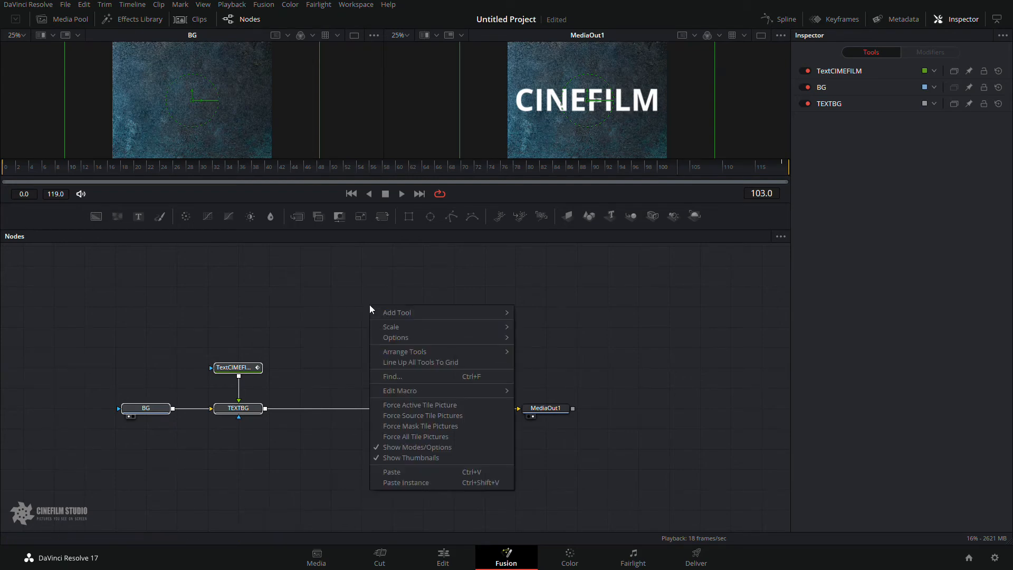
key("Escape")
Add a Background node with a Text+ node merged over it, reading ABC at size 0.4134, and enlarge the viewers
left_click(337, 312)
key("shift+space")
type("BGTE")
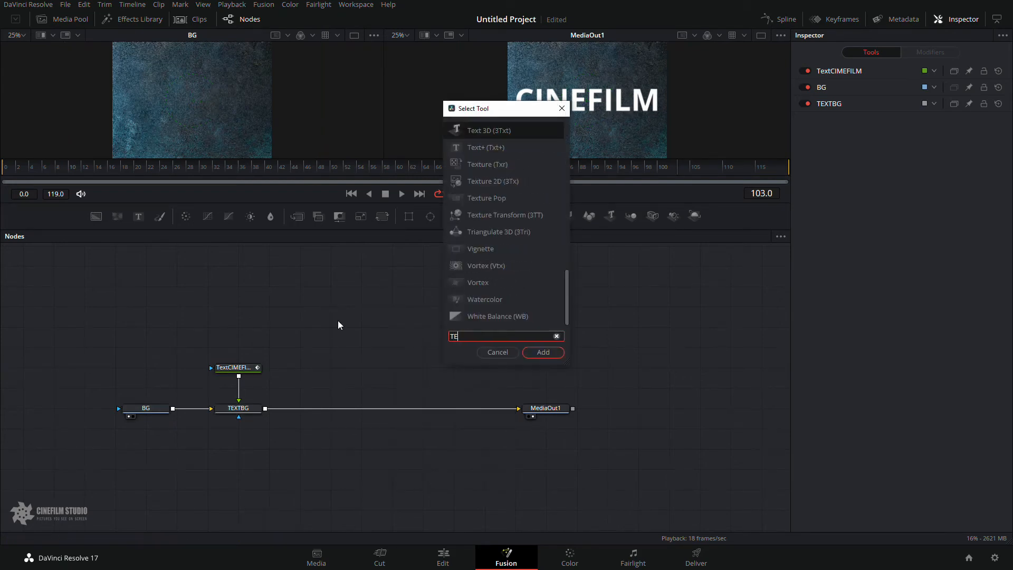
key("Return")
left_click_drag(345, 205, 345, 250)
type("ABC")
left_click_drag(887, 277, 931, 277)
Rename the new text node as ABC and place it directly above Merge1
key("shift+space")
key("F2")
type("ABC")
key("Return")
left_click_drag(330, 416, 393, 373)
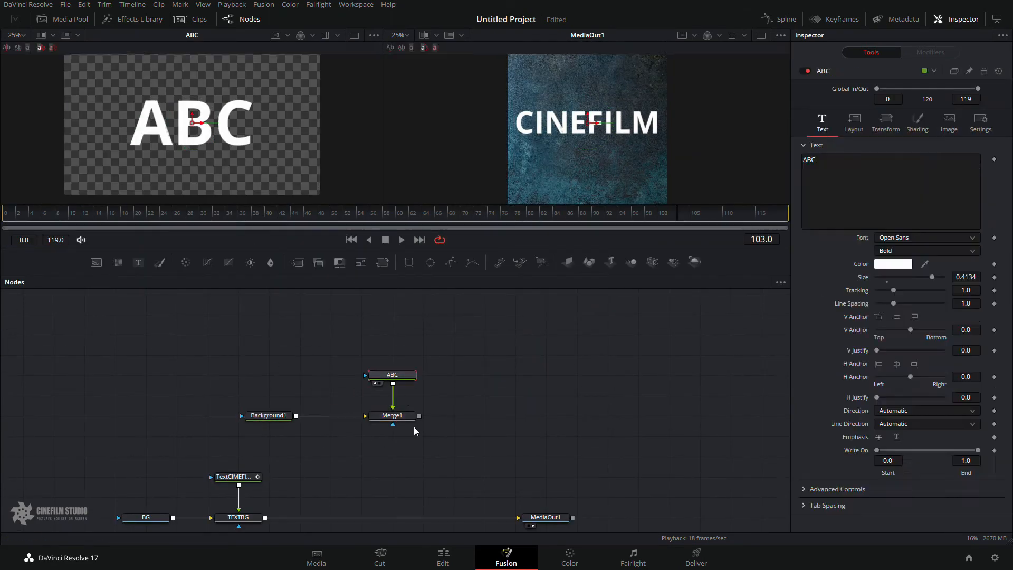
Merge the ABC branch between TEXTBG and MediaOut1, and shrink the text above CINEFILM with a Transform node after Merge1
left_click_drag(420, 415, 392, 517)
key("shift+space")
type("TRAN")
key("Return")
left_click_drag(896, 167, 889, 168)
Set Background1's alpha to 0.0 and move the node closer to Merge1
left_click(269, 405)
left_click_drag(941, 231, 874, 231)
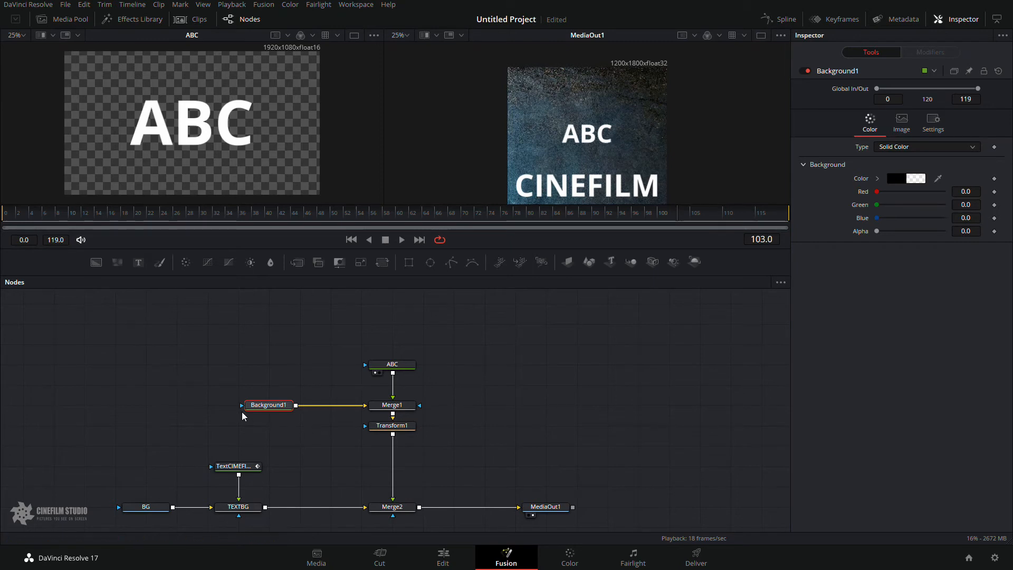
left_click_drag(267, 405, 298, 405)
Group the ABC, Background1, Merge1 and Transform1 nodes into one node
left_click_drag(316, 314, 451, 464)
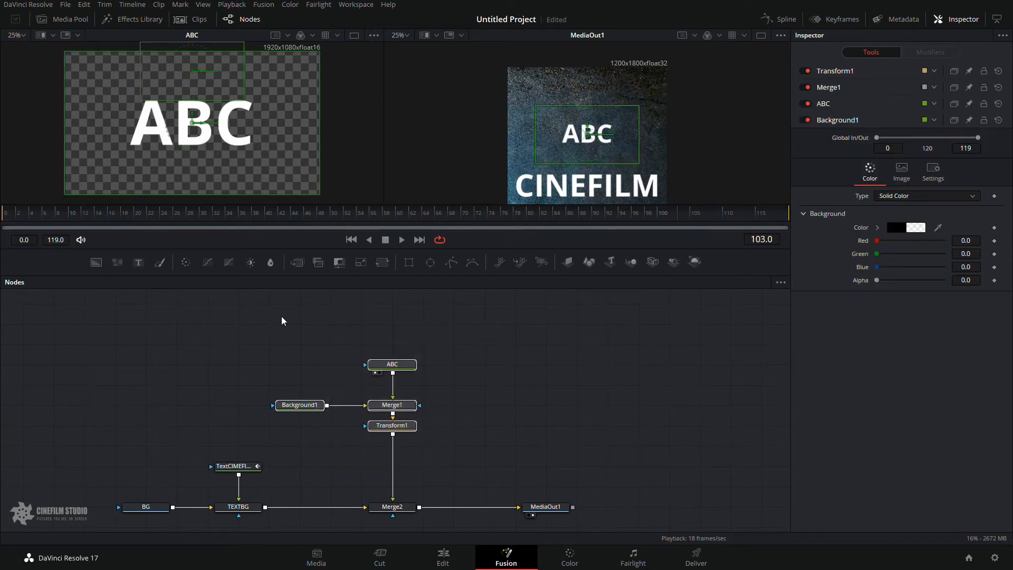
left_click_drag(214, 302, 491, 440)
key("ctrl+g")
left_click_drag(341, 365, 356, 365)
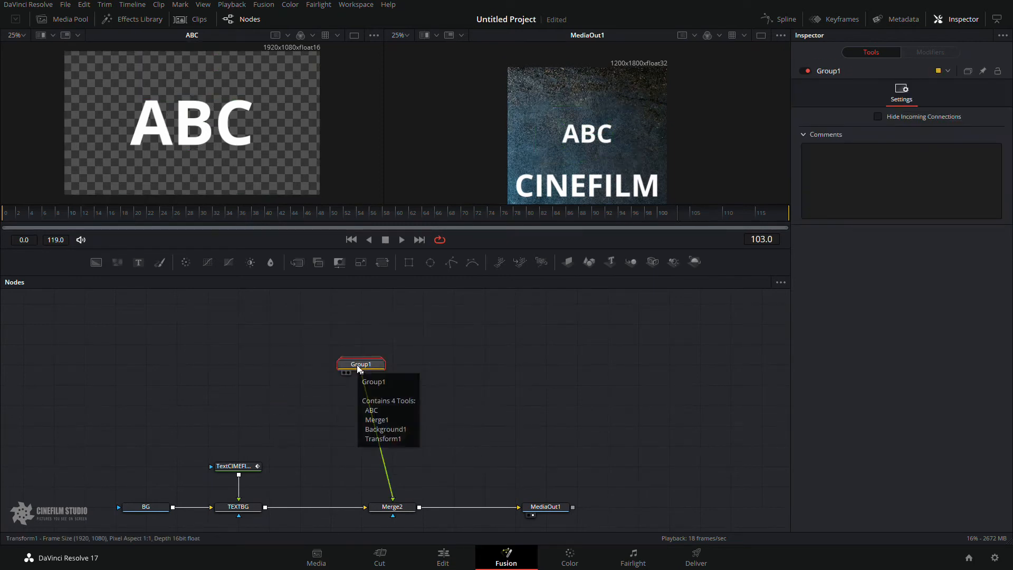
Rename the new group node as GroupABC
right_click(357, 365)
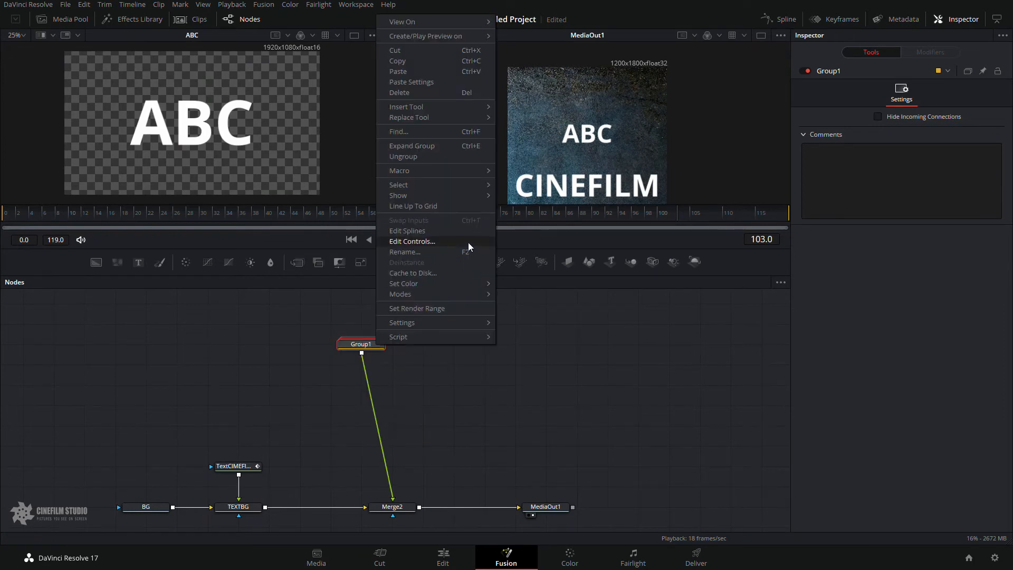
left_click(404, 252)
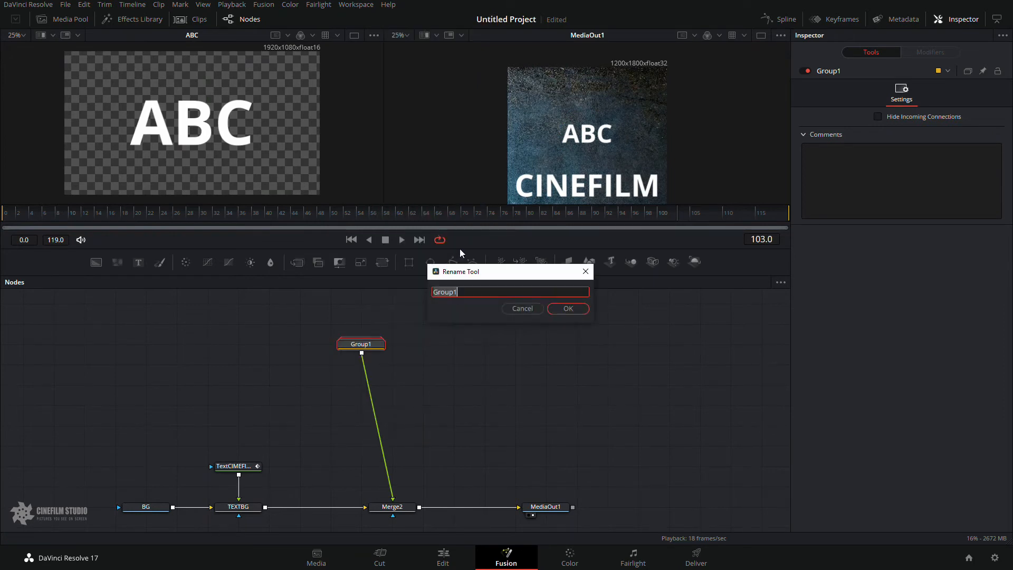
key("End")
type("\\")
key("BackSpace")
key("BackSpace")
type("ABC")
key("Return")
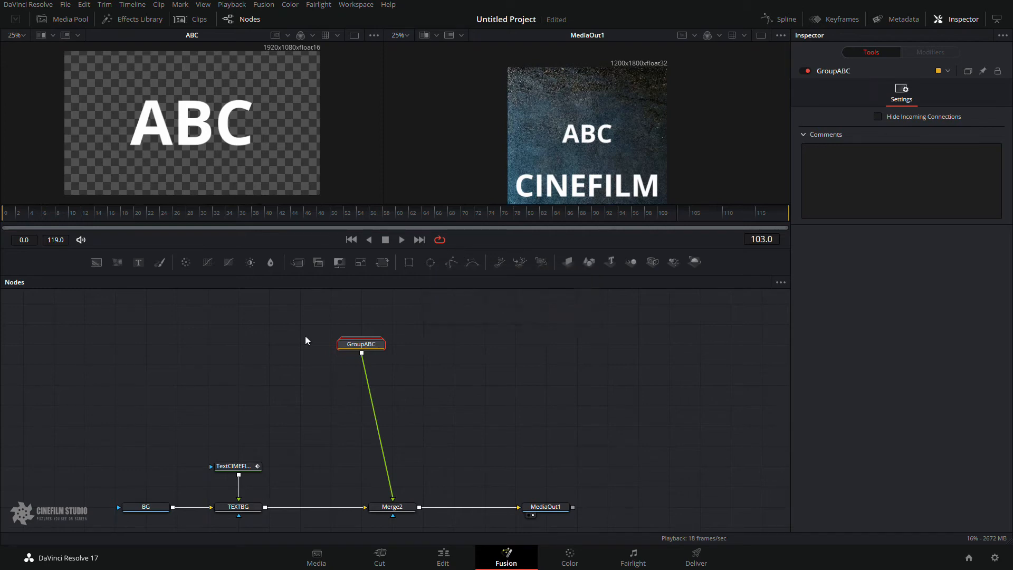
Expand GroupABC, shift its window above Merge2 to examine the nodes inside, and collapse it again
double_click(360, 343)
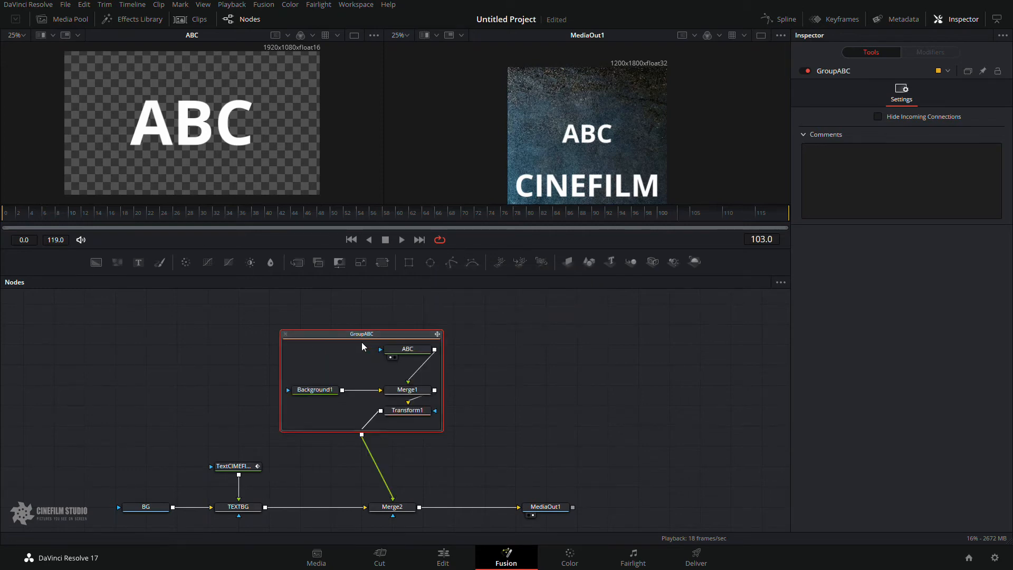
left_click_drag(369, 336, 400, 336)
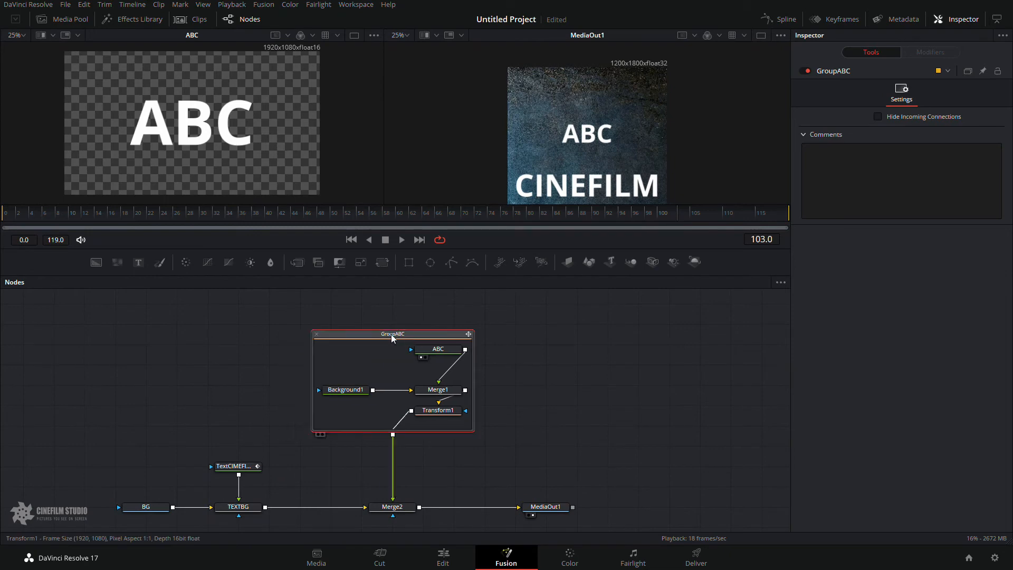
left_click(431, 390)
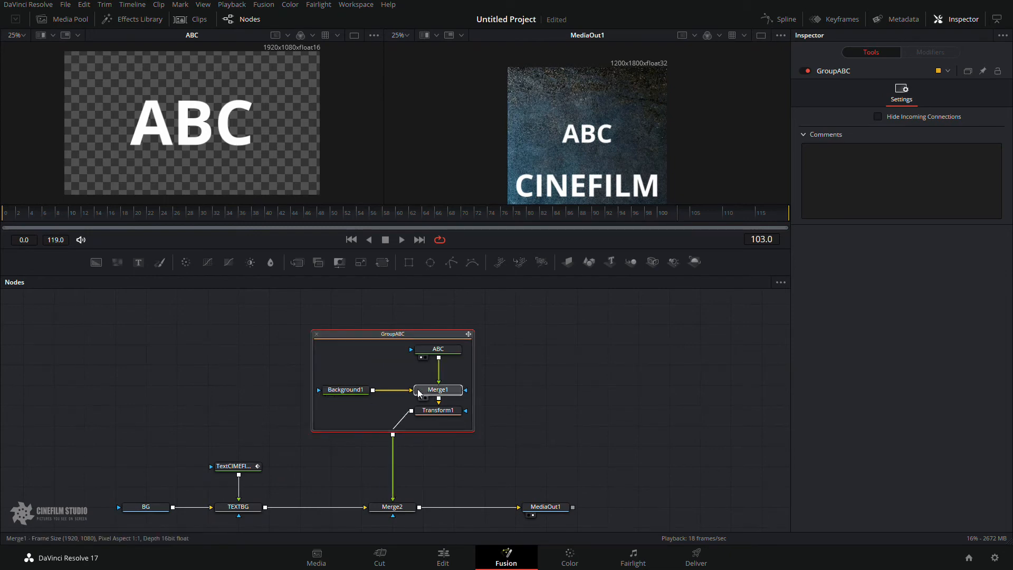
double_click(364, 333)
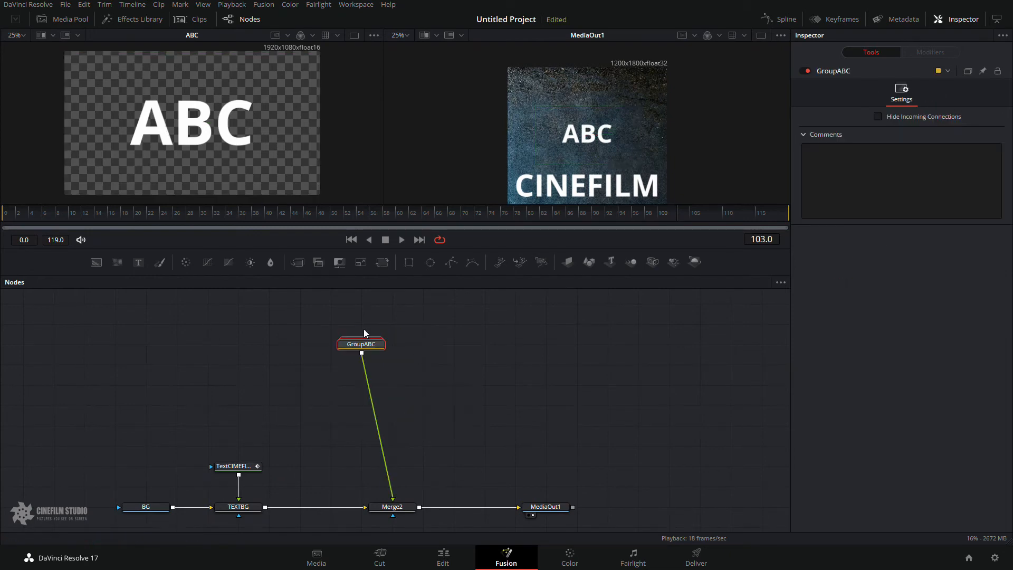
Dissolve GroupABC back into the separate ABC, Background1, Merge1 and Transform1 nodes
double_click(363, 333)
double_click(364, 333)
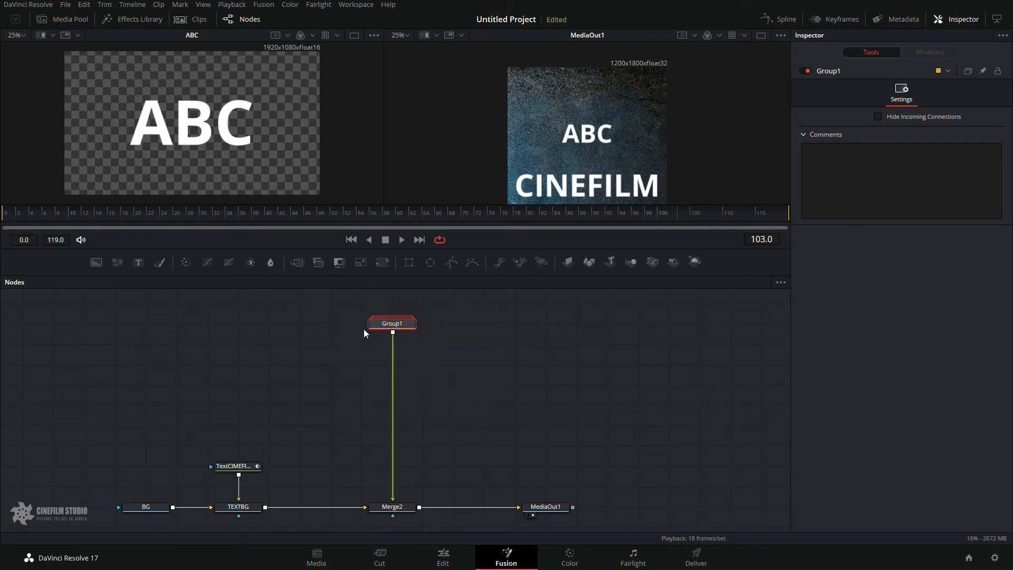
double_click(364, 333)
double_click(364, 333)
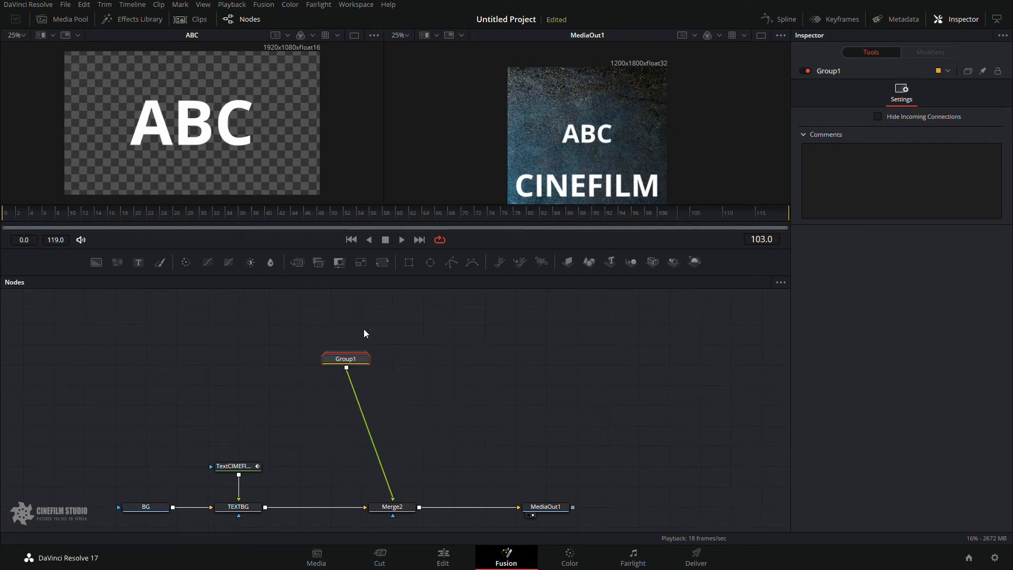
key("ctrl+shift+g")
left_click_drag(290, 332, 446, 407)
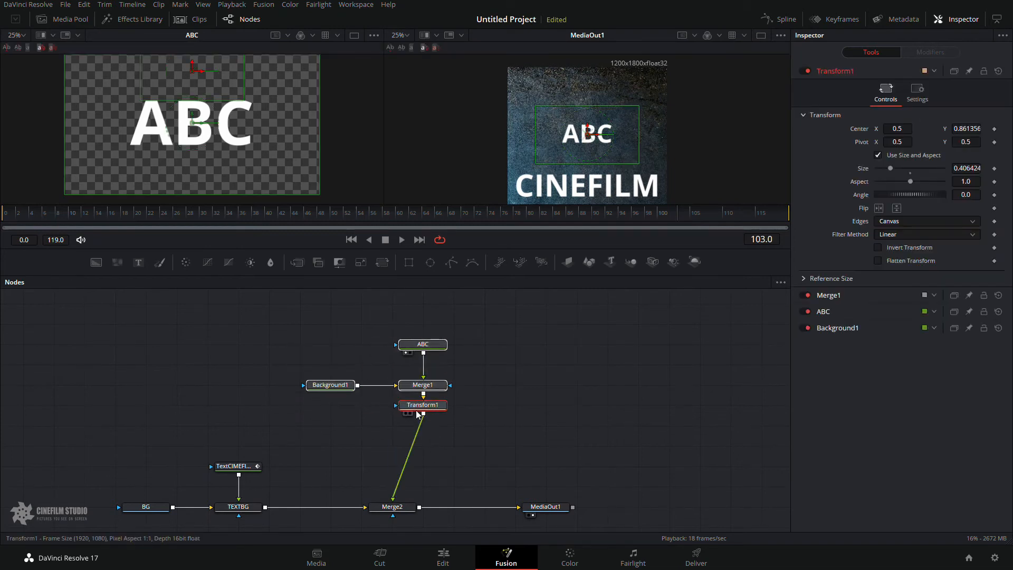
Add an Underlay node in the empty area beside Transform1
left_click(551, 410)
key("shift+space")
type("TRAN")
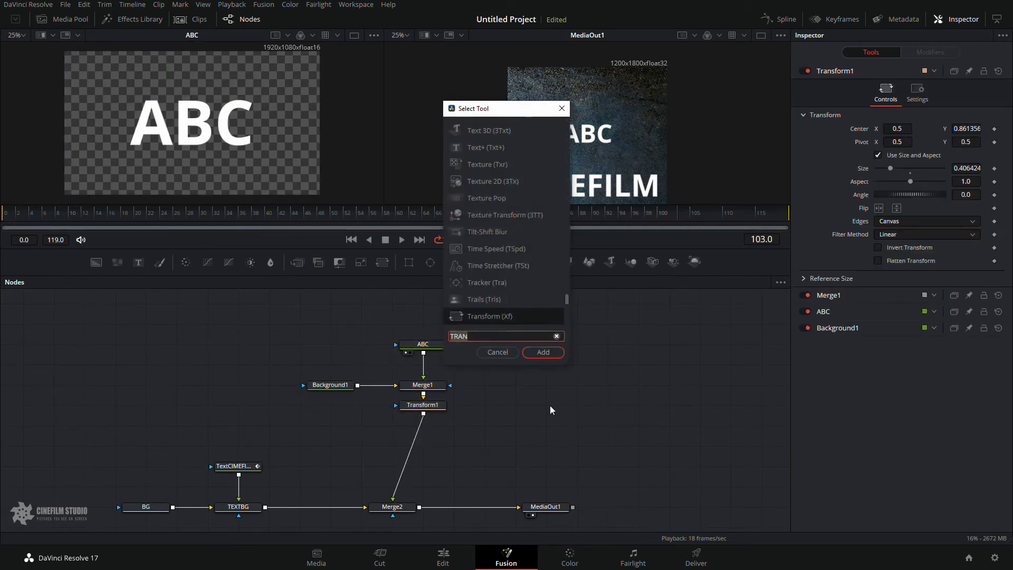
key("BackSpace")
key("BackSpace")
key("BackSpace")
key("BackSpace")
type("UNDER")
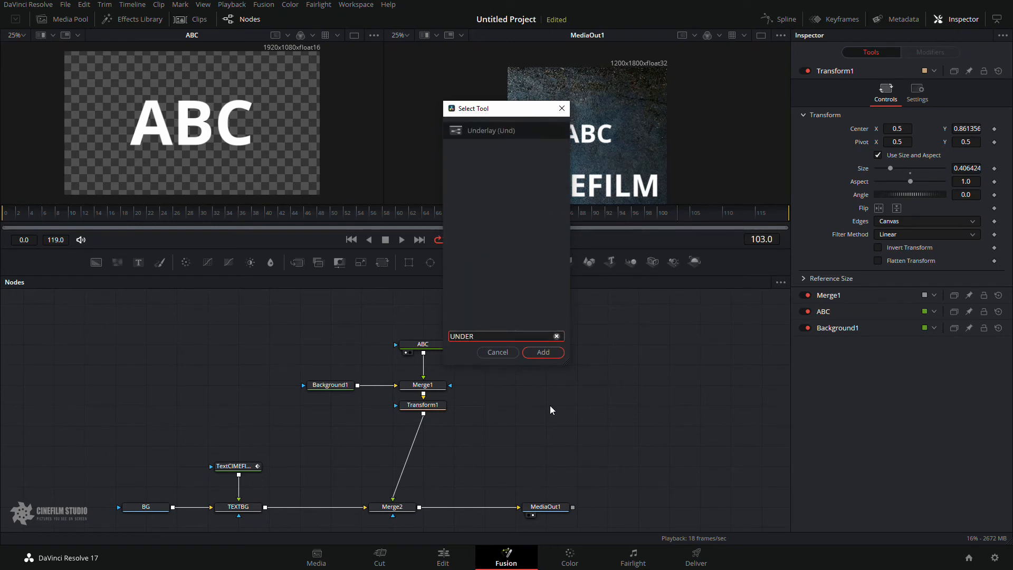
key("Return")
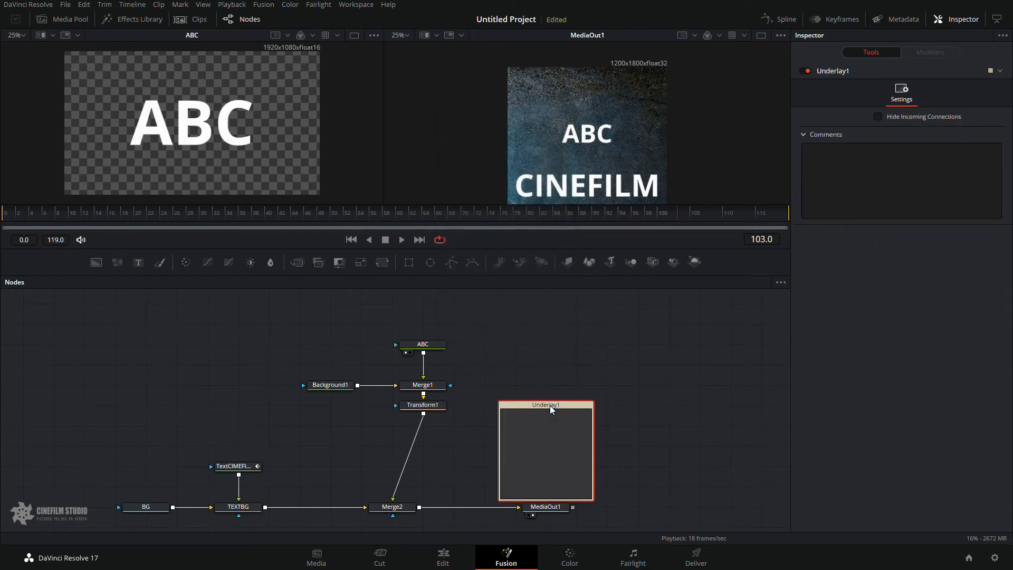
Place the underlay behind the ABC branch, widen it to enclose all four nodes, and shift it together with them toward Background1's side
left_click_drag(550, 405, 333, 324)
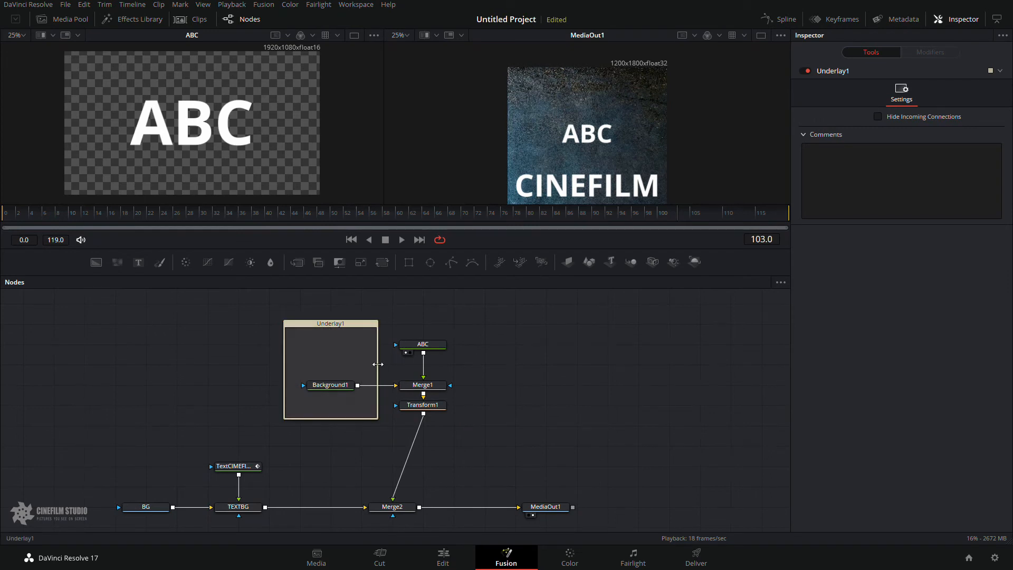
left_click_drag(377, 365, 482, 370)
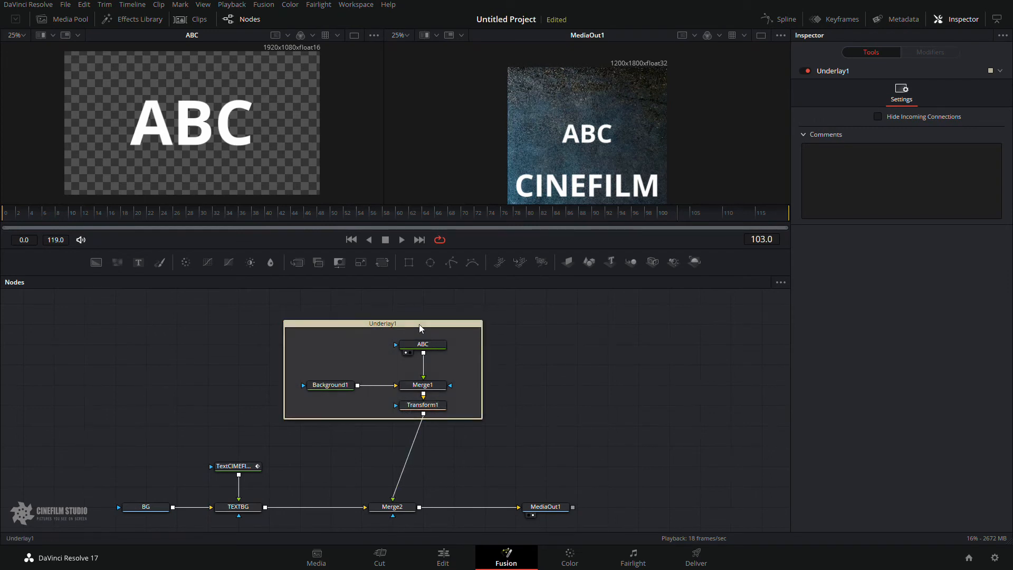
left_click_drag(408, 323, 355, 322)
Rename the underlay as UnderlayABC
key("F2")
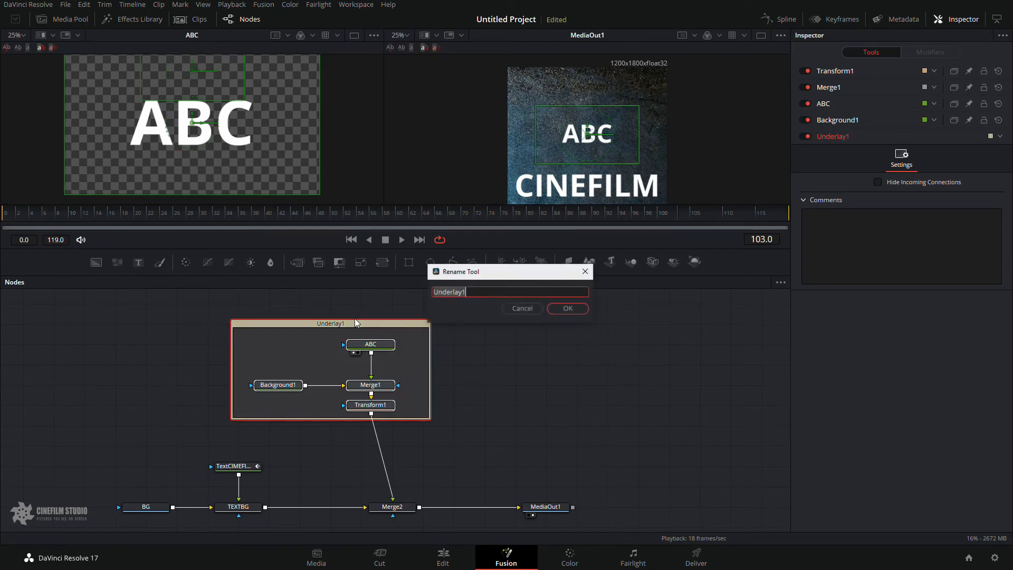
left_click(503, 292)
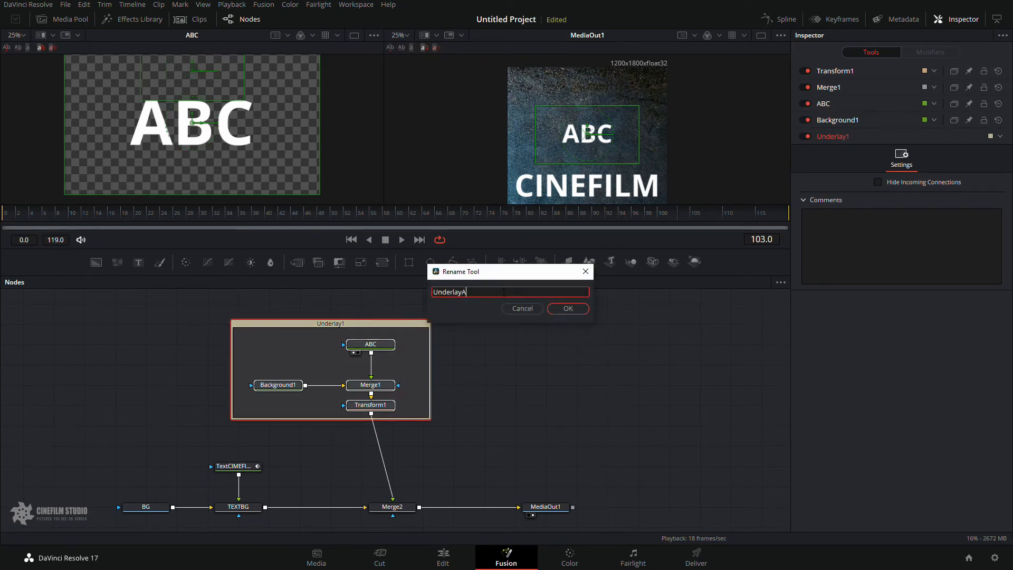
type("C")
key("Return")
left_click(563, 311)
Move UnderlayABC sideways above Merge2 together with the nodes it encloses
left_click_drag(285, 324, 316, 327)
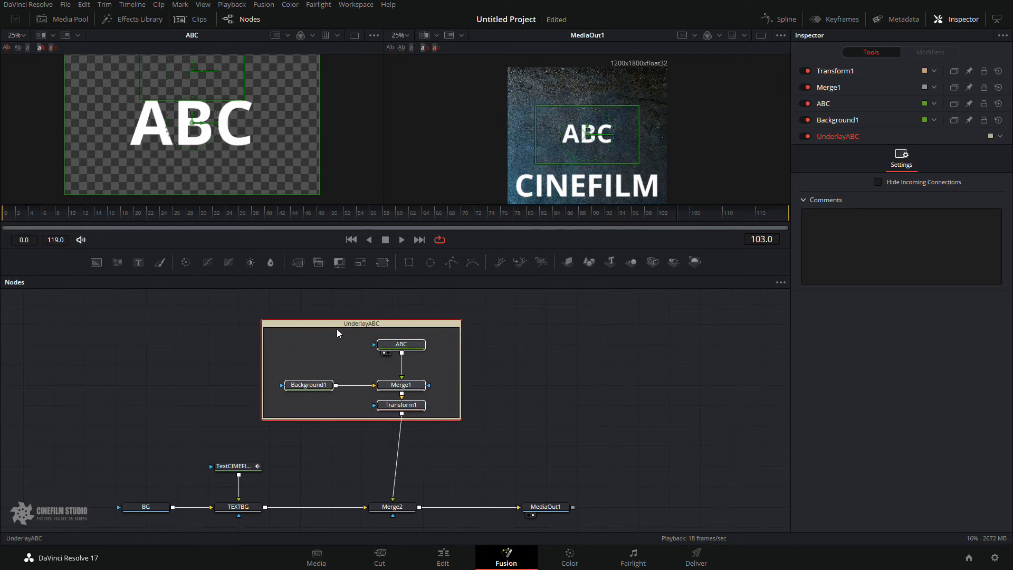
mouse_move(415, 345)
left_mouse_down()
mouse_move(555, 345)
mouse_move(316, 336)
mouse_move(470, 344)
mouse_move(399, 347)
mouse_move(396, 368)
mouse_move(390, 348)
mouse_move(445, 348)
mouse_move(415, 348)
mouse_move(424, 348)
mouse_move(290, 304)
mouse_move(405, 364)
mouse_move(404, 353)
mouse_move(385, 353)
mouse_move(400, 345)
left_mouse_up()
left_click(377, 326)
left_click(641, 340)
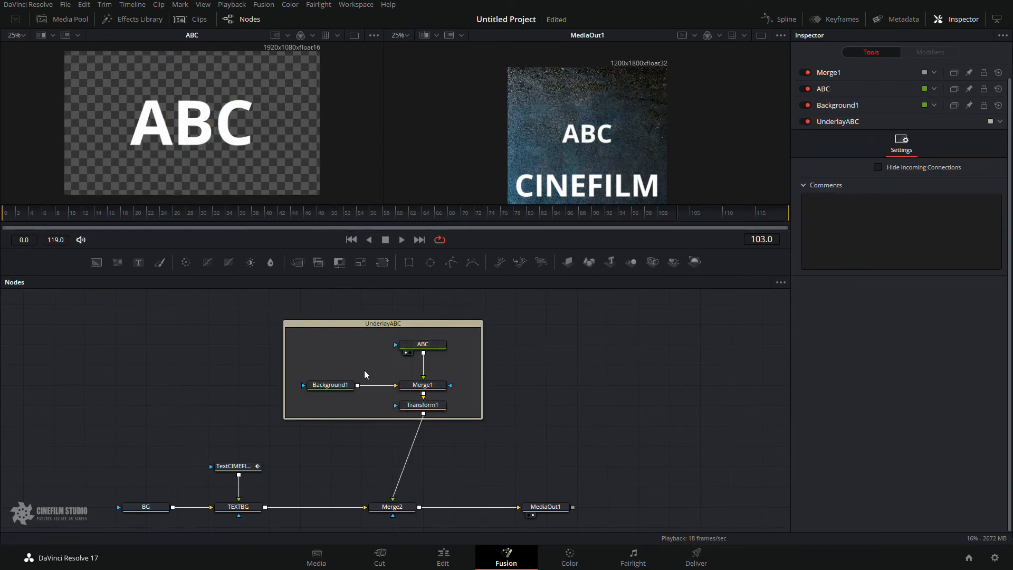
mouse_move(410, 321)
left_mouse_down()
mouse_move(461, 326)
mouse_move(421, 337)
left_mouse_up()
left_click(432, 329)
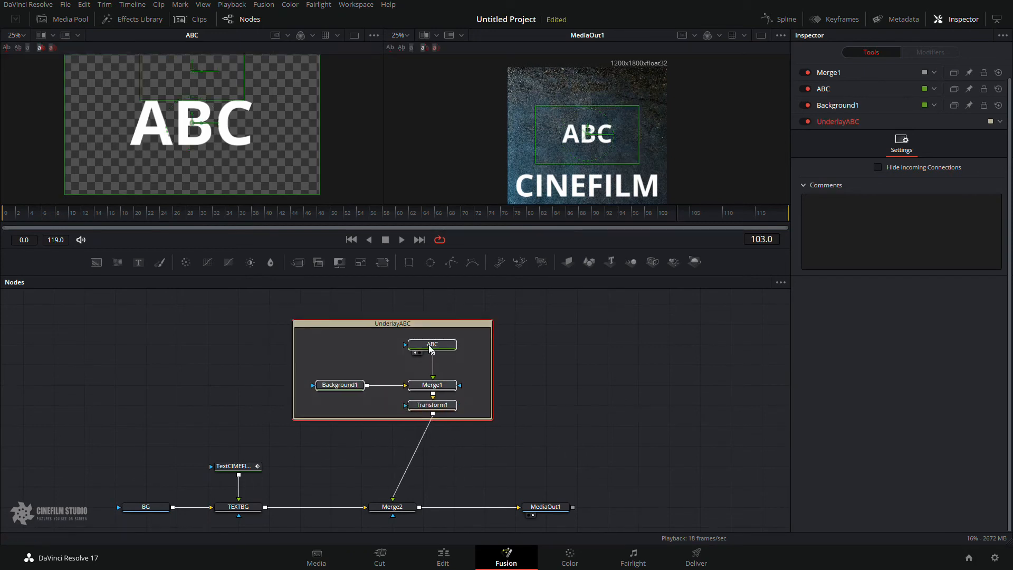
left_click_drag(430, 384, 449, 384)
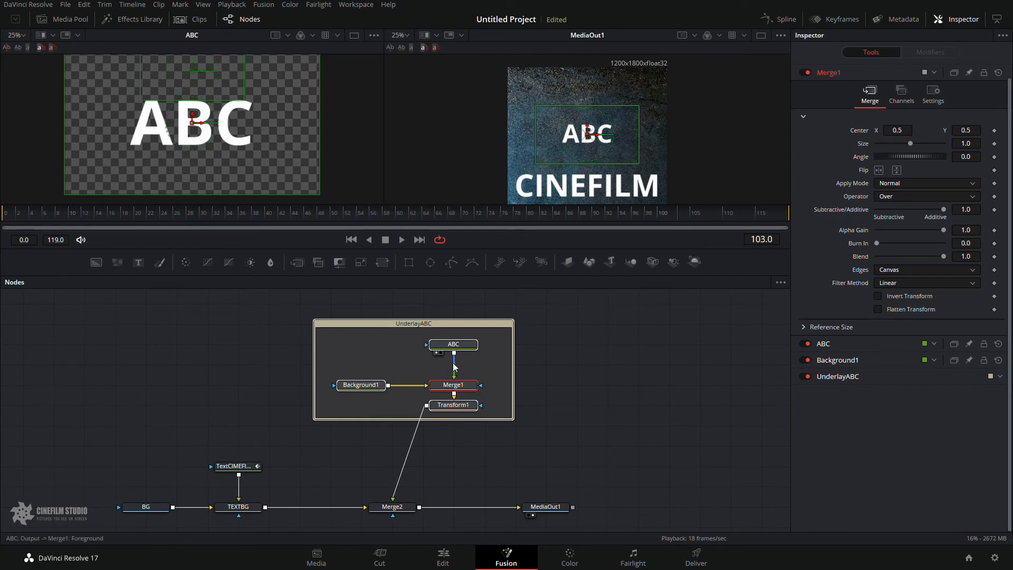
Move only the ABC node out of UnderlayABC into the empty area beside it
left_click(623, 349)
left_click_drag(454, 344, 638, 345)
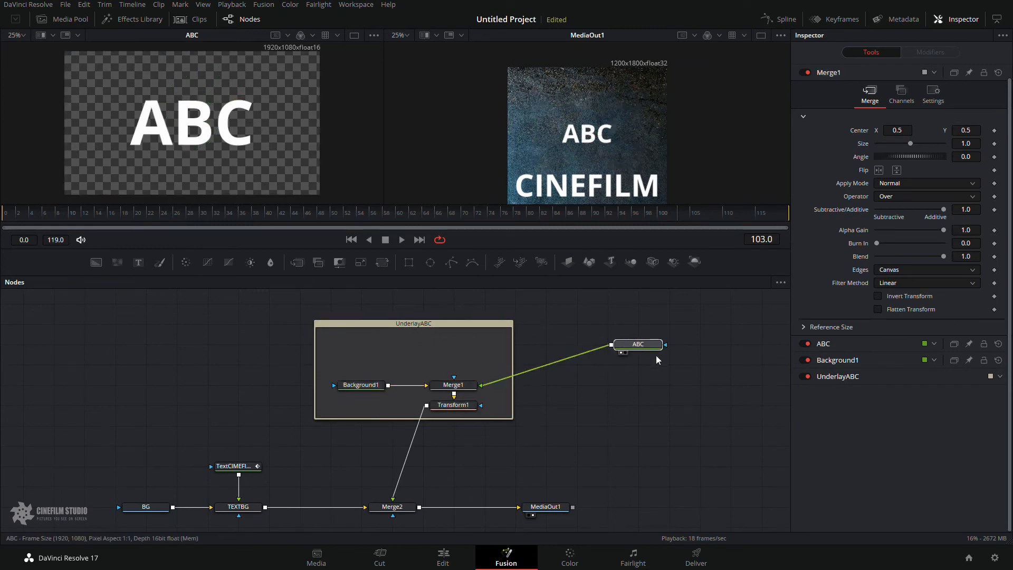
left_click(655, 350)
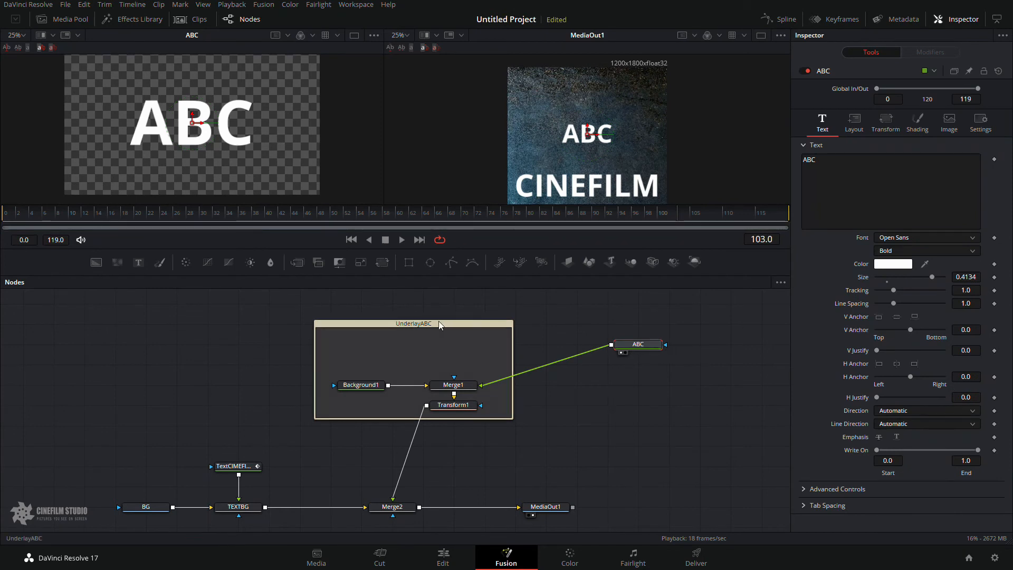
mouse_move(438, 321)
left_mouse_down()
mouse_move(386, 300)
mouse_move(448, 338)
mouse_move(428, 319)
left_mouse_up()
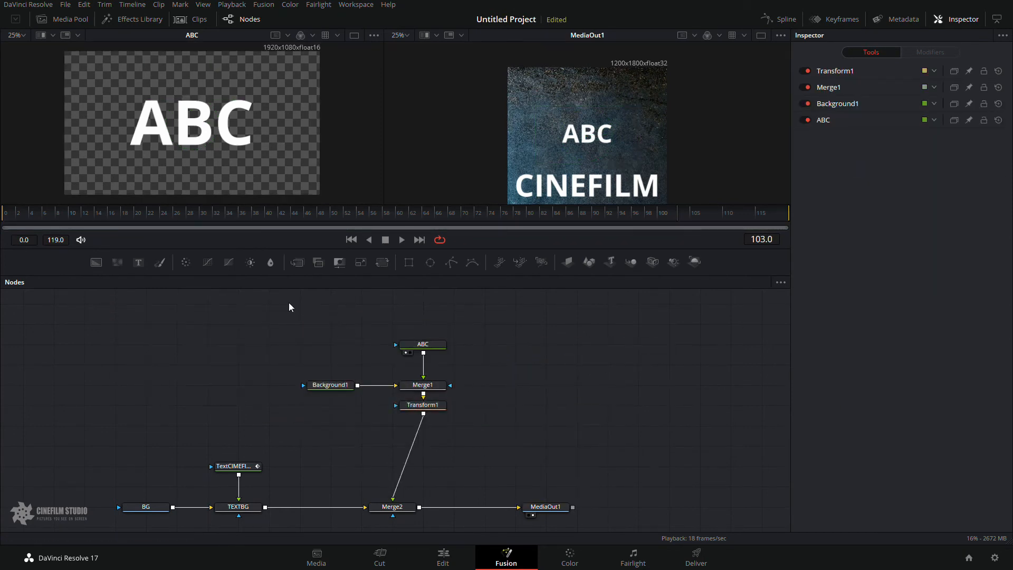
Color the ABC, Background1, Merge1 and Transform1 nodes Violet and move the branch so Transform1 lines up directly above Merge2
left_click_drag(290, 307, 506, 441)
right_click(425, 405)
mouse_move(462, 379)
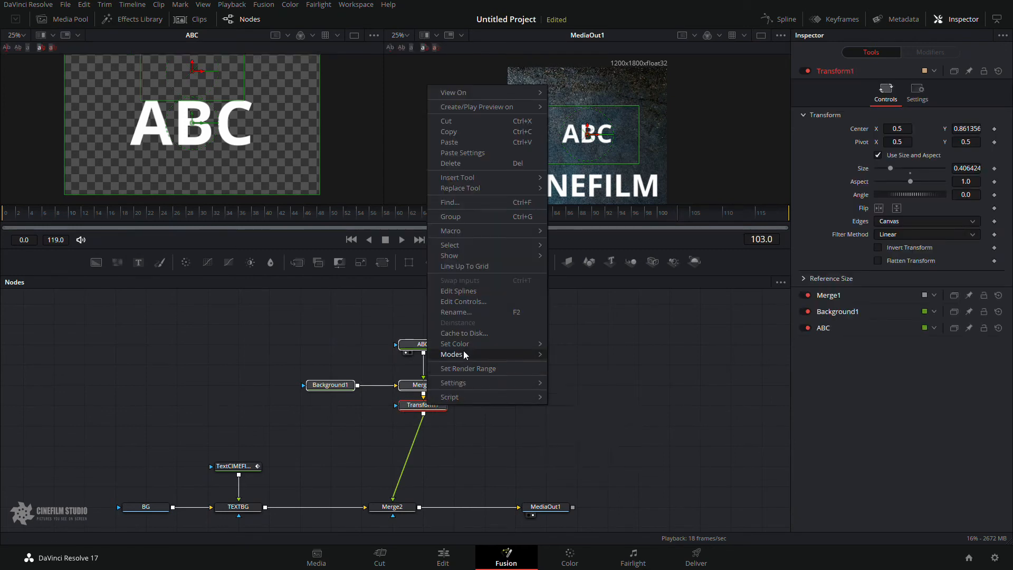
mouse_move(464, 344)
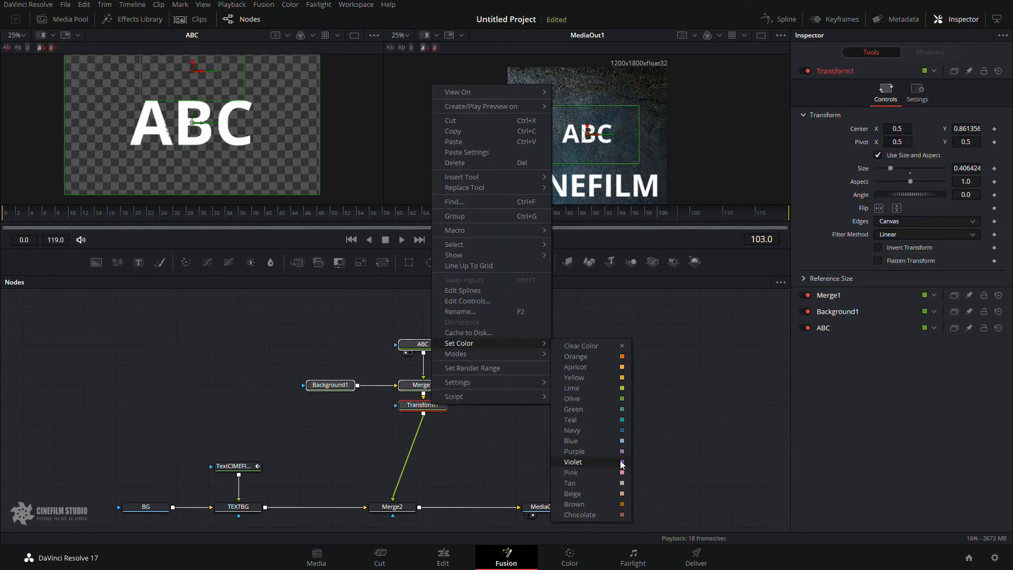
left_click(621, 462)
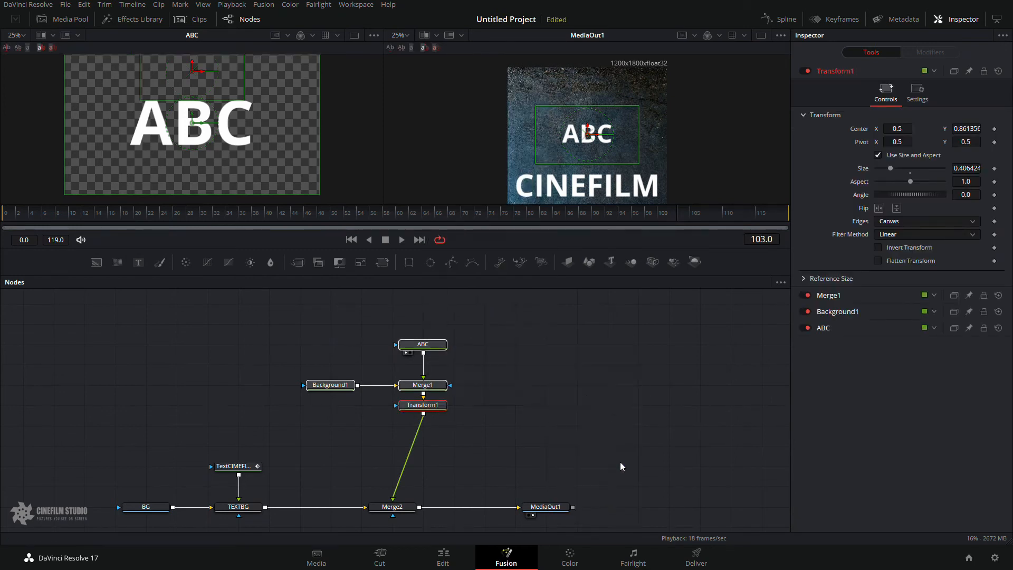
left_click_drag(304, 322, 403, 394)
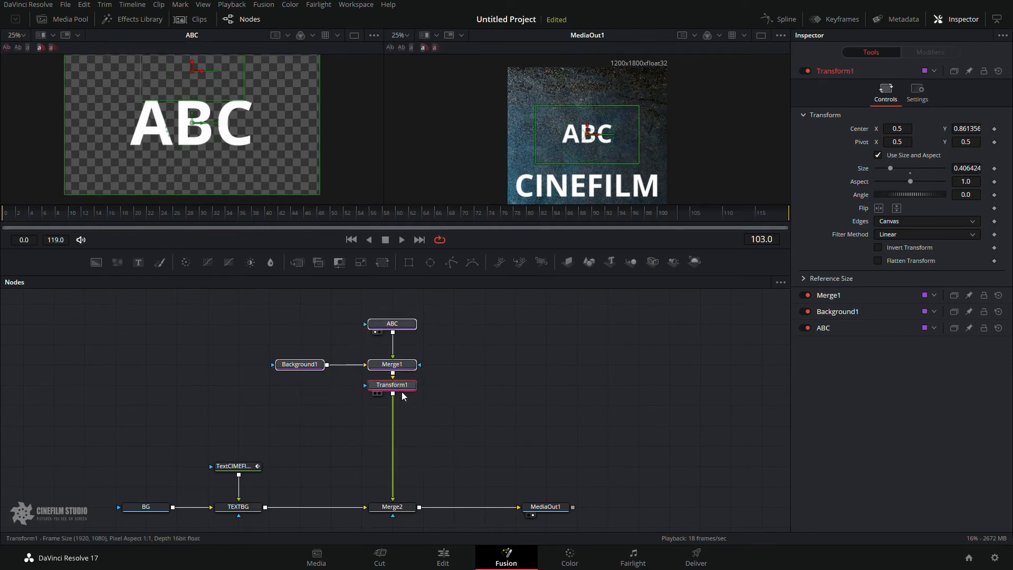
left_click(485, 415)
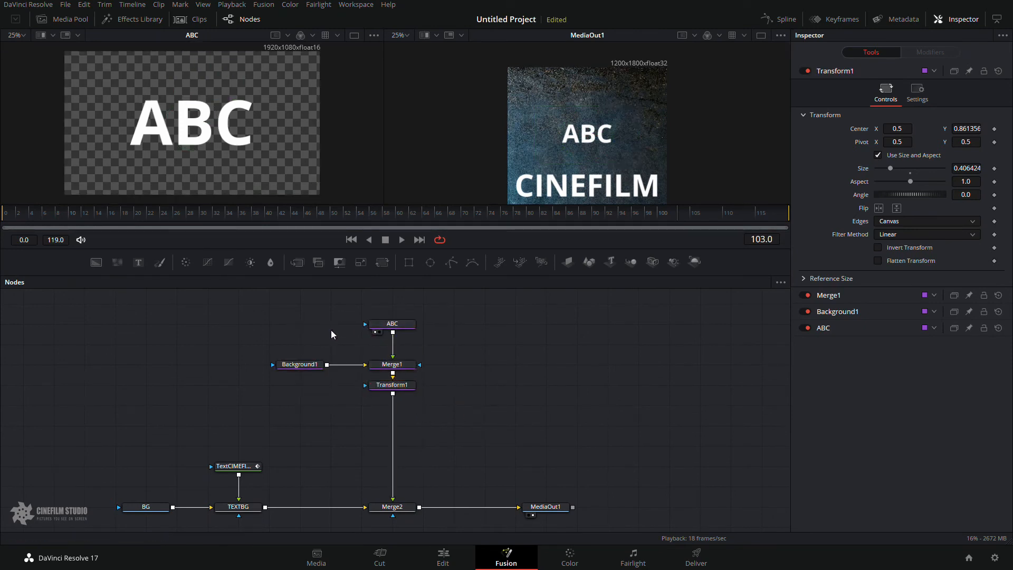
Select the four violet nodes and add an Underlay that encloses them
scroll(319, 313, "down", 6)
scroll(321, 316, "up", 3)
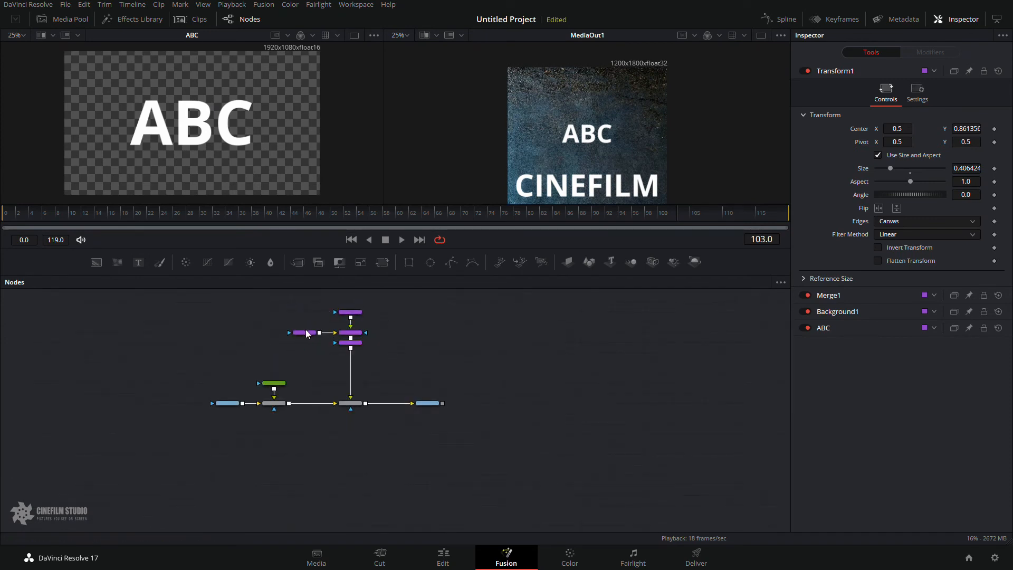
left_click_drag(265, 295, 401, 350)
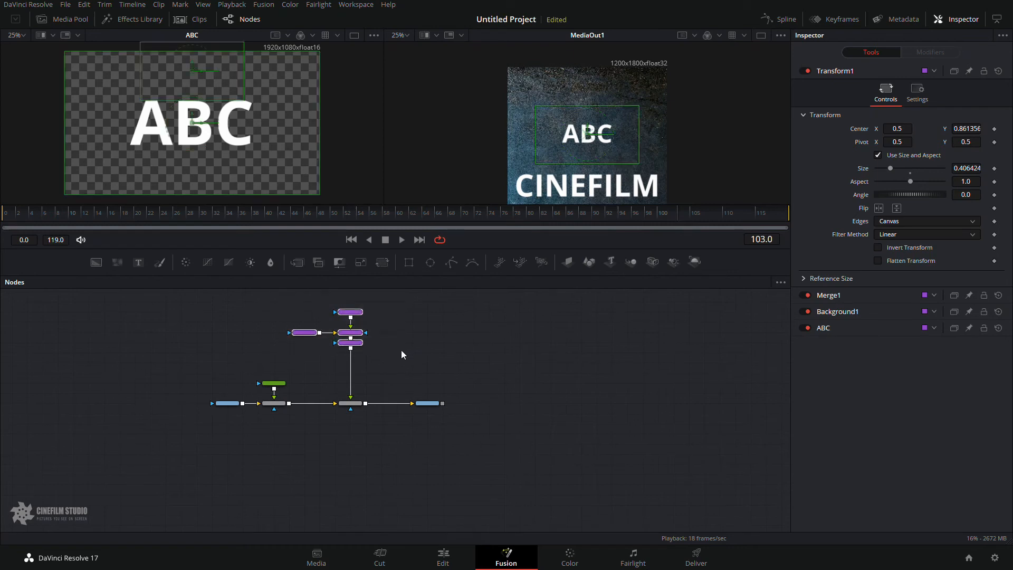
key("shift+space")
type("UNDE")
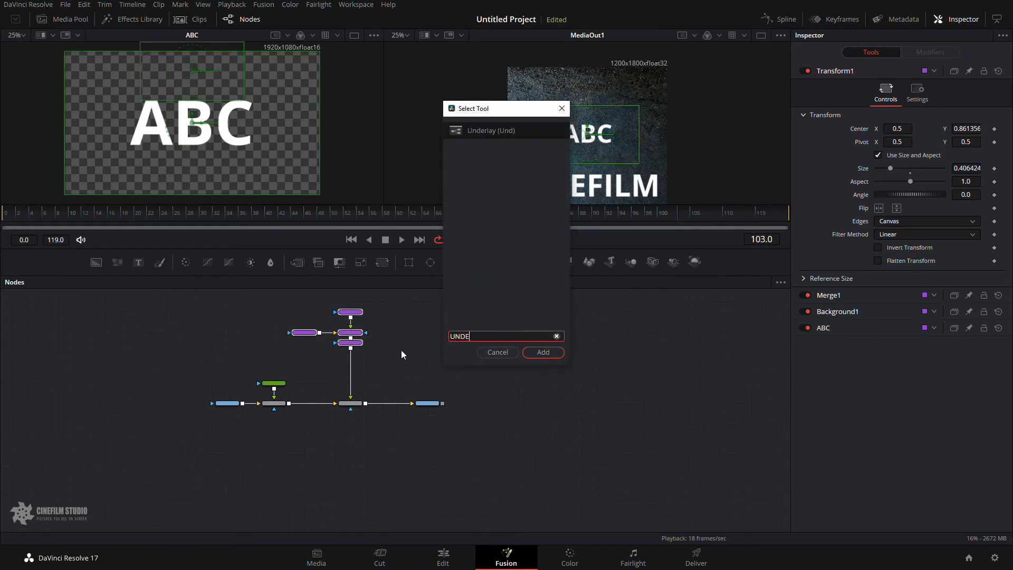
type("R")
key("Return")
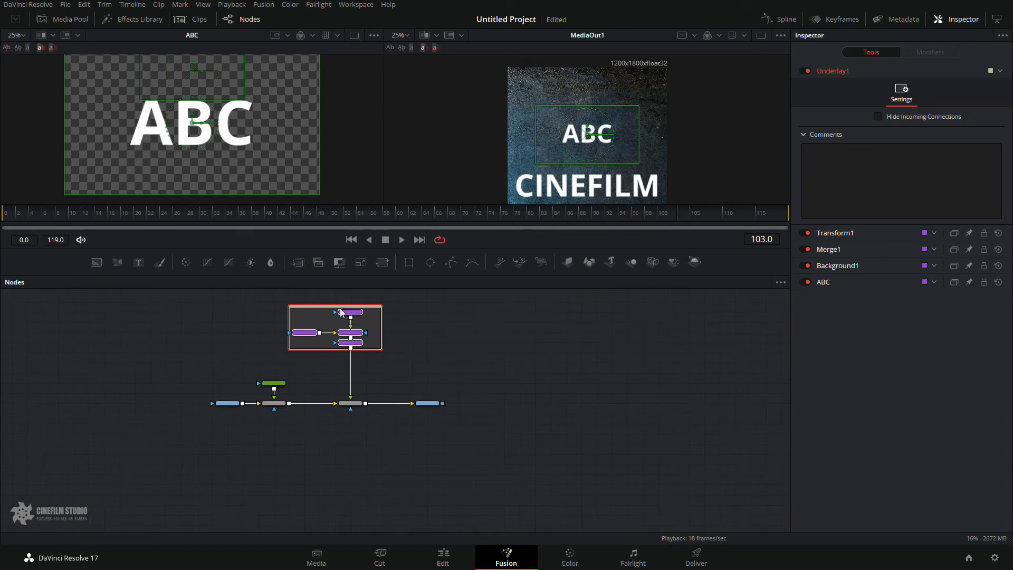
Move the ABC node out of the underlay to the level of Merge1, and bring it back inside above Merge1
left_click(251, 309)
mouse_move(316, 309)
left_mouse_down()
mouse_move(245, 314)
mouse_move(359, 311)
mouse_move(320, 312)
left_mouse_up()
scroll(342, 334, "up", 5)
scroll(342, 334, "up", 2)
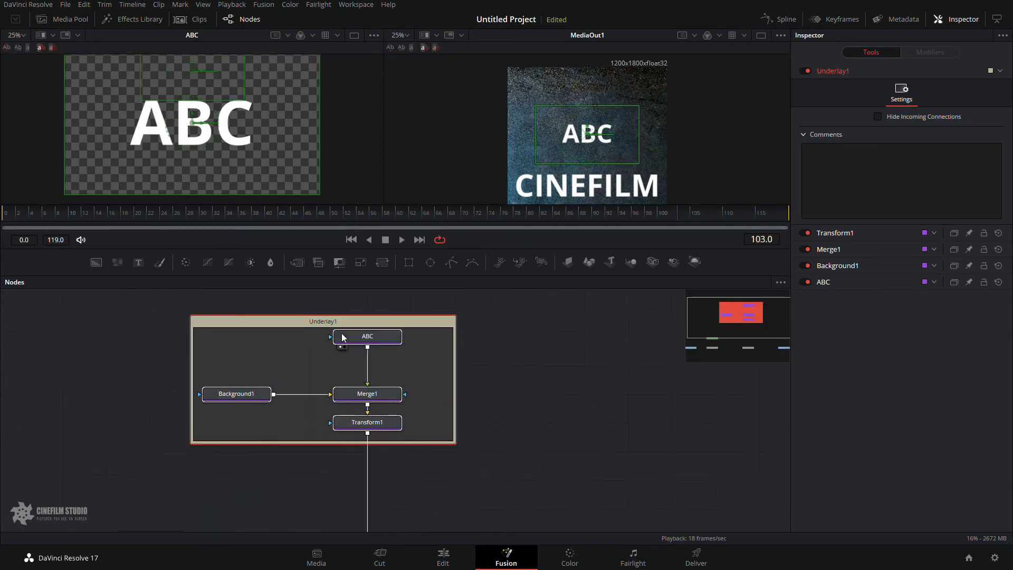
scroll(344, 333, "down", 5)
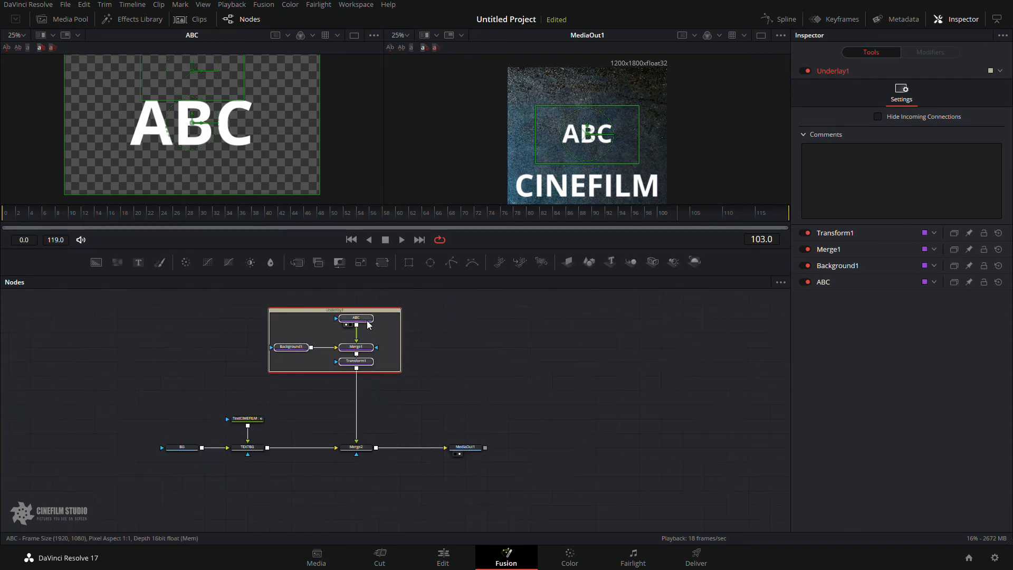
left_click(420, 330)
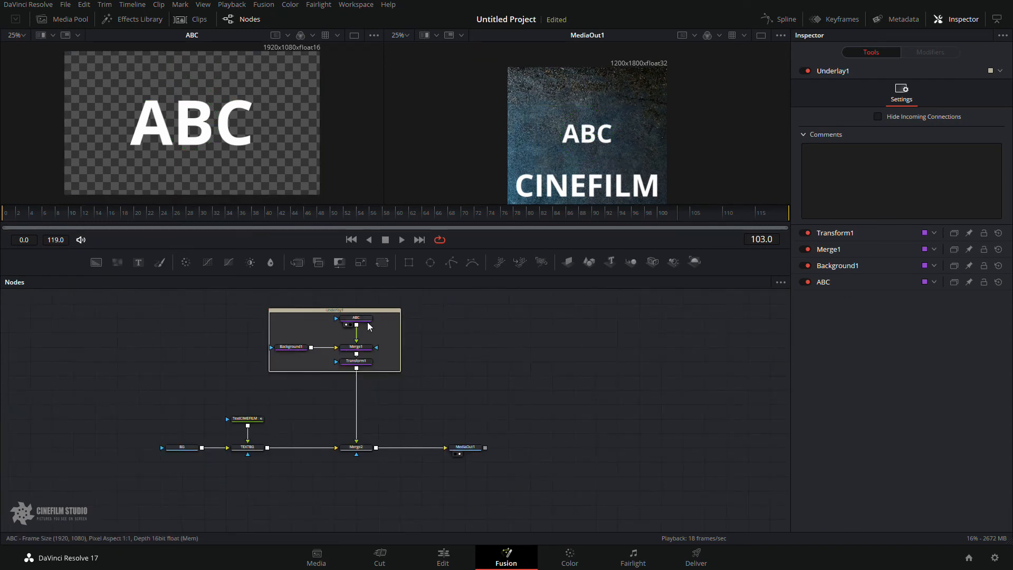
left_click_drag(368, 322, 482, 359)
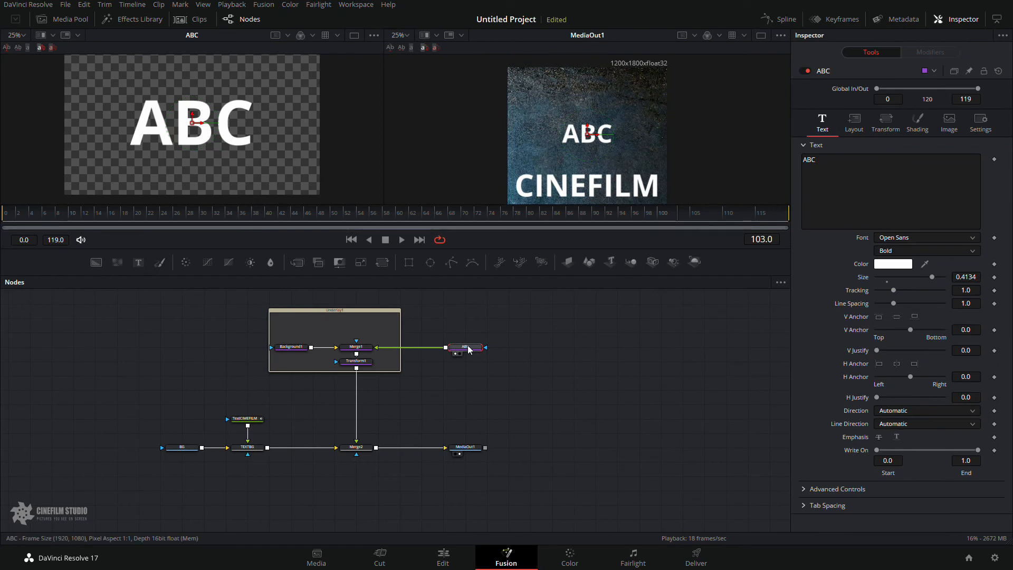
scroll(468, 349, "up", 2)
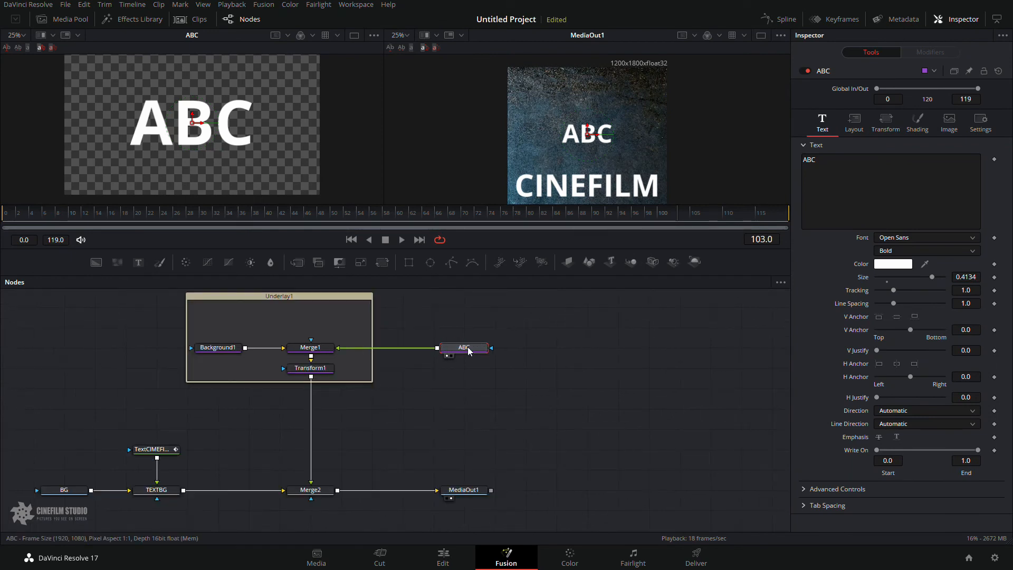
left_click_drag(467, 349, 319, 326)
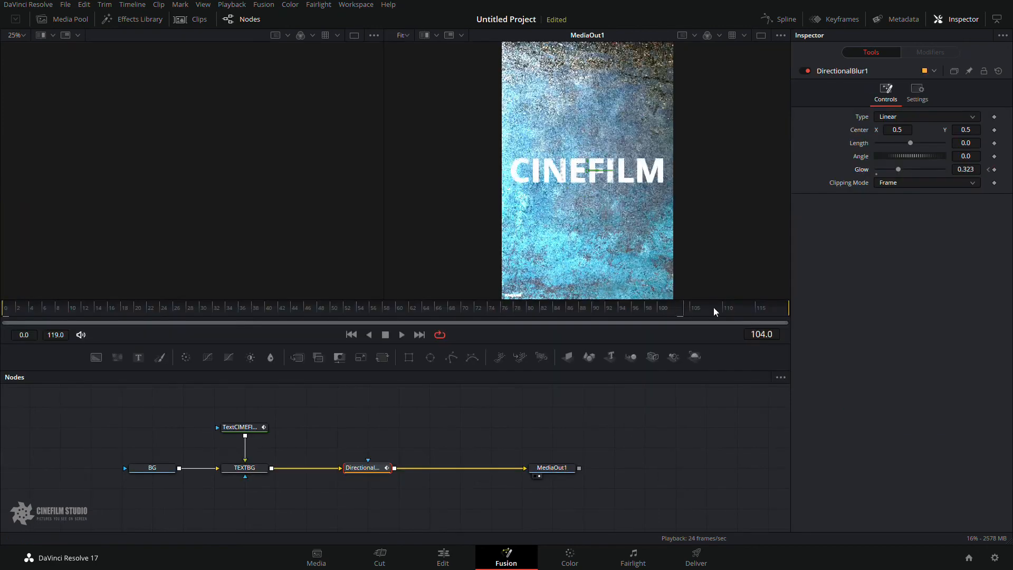
Keyframe DirectionalBlur1's Glow at 0.0 on frame 119 and play the animation back from the start
left_click_drag(896, 169, 876, 170)
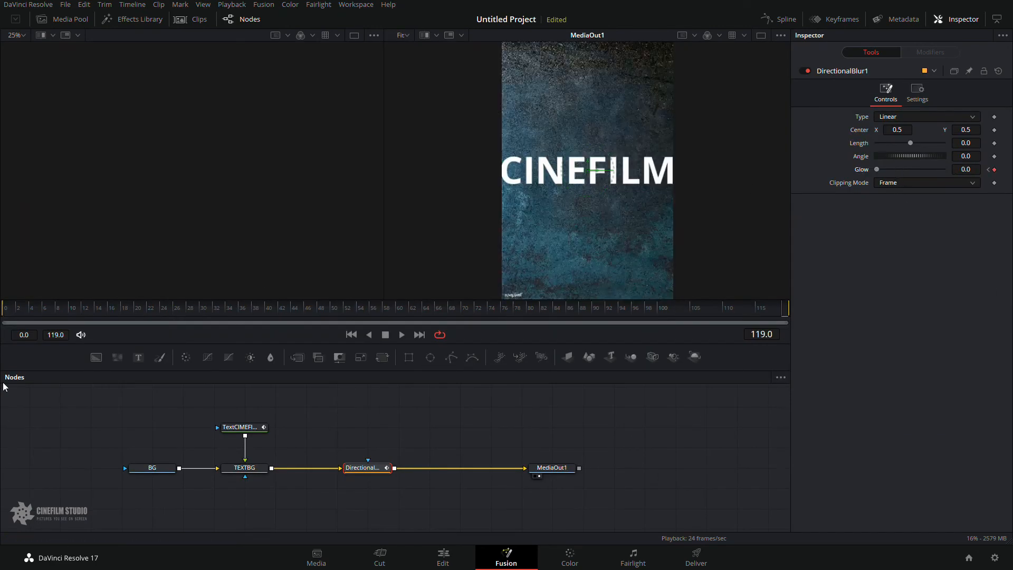
left_click(2, 308)
key("space")
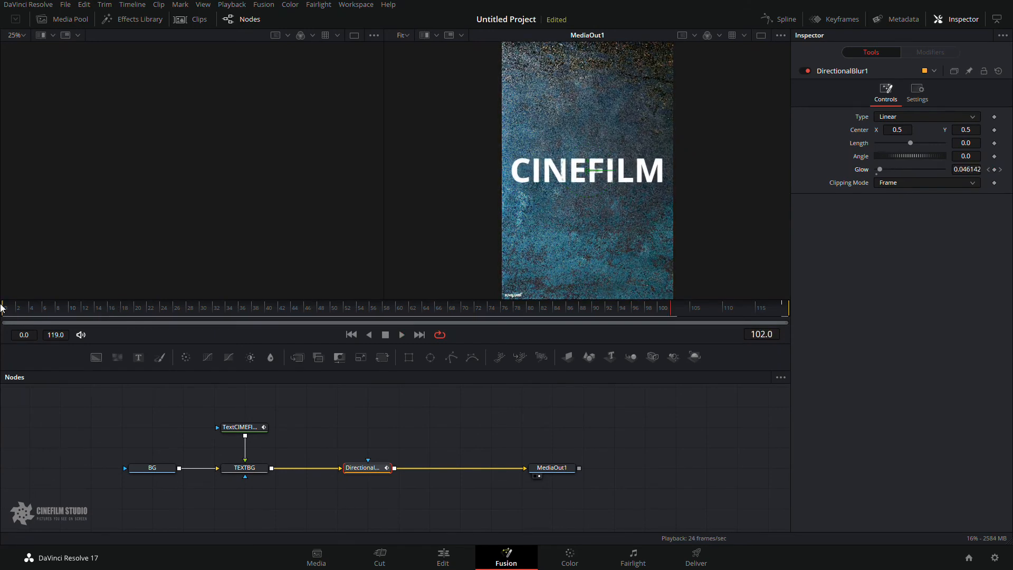
key("space")
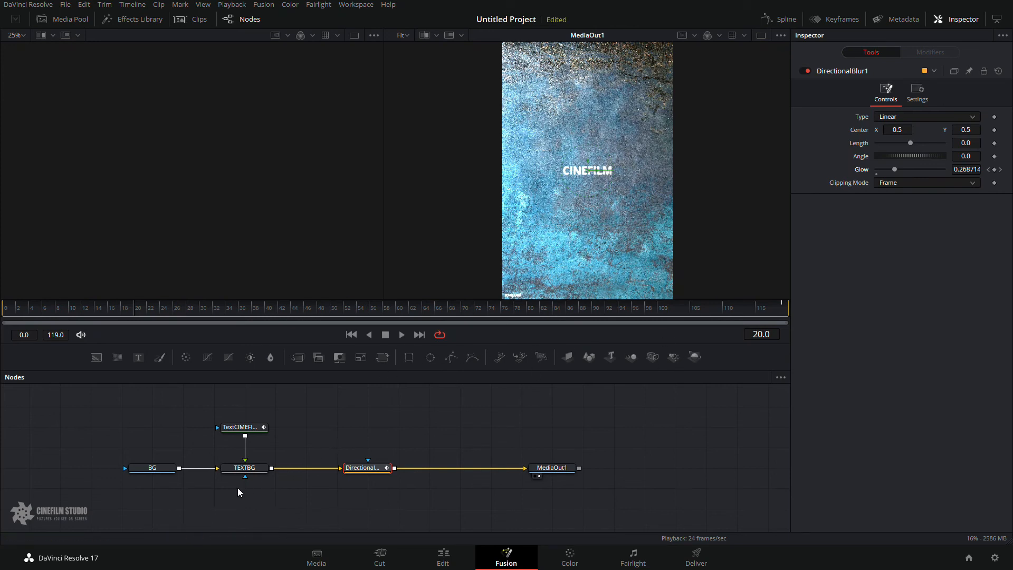
Move the TextCIMEFILM node so it sits directly above the BG node
left_click_drag(209, 498, 409, 461)
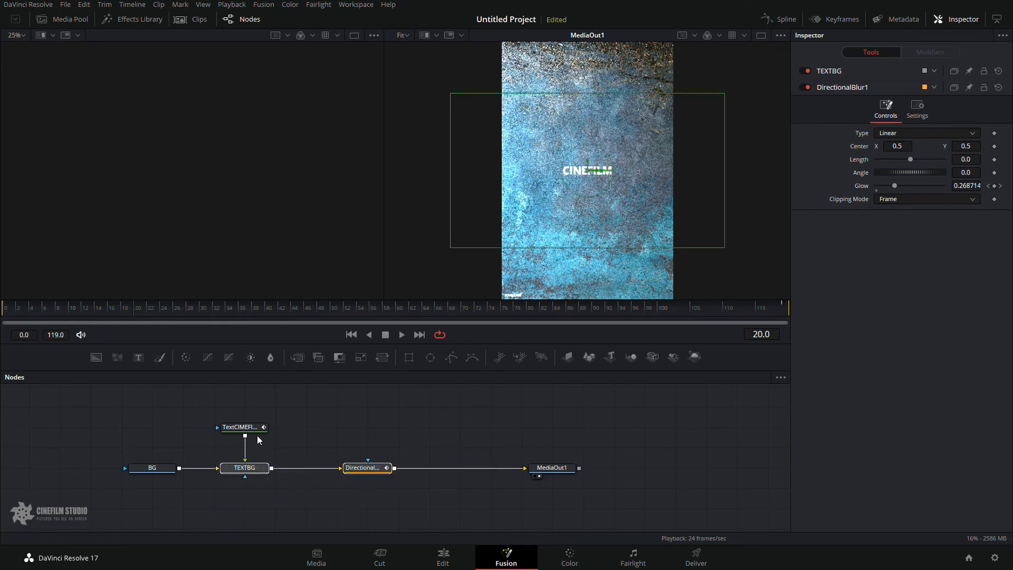
left_click_drag(244, 427, 151, 447)
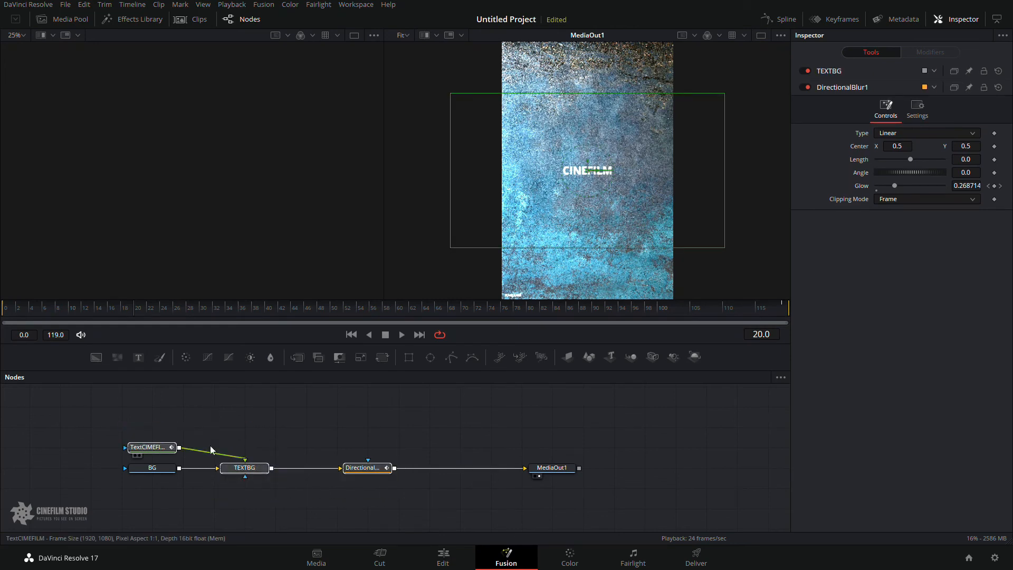
Save the settings of the selected TEXTBG and DirectionalBlur1 nodes together as TRNS in the Fusion folder inside Templates
left_click_drag(228, 413, 392, 505)
right_click(373, 471)
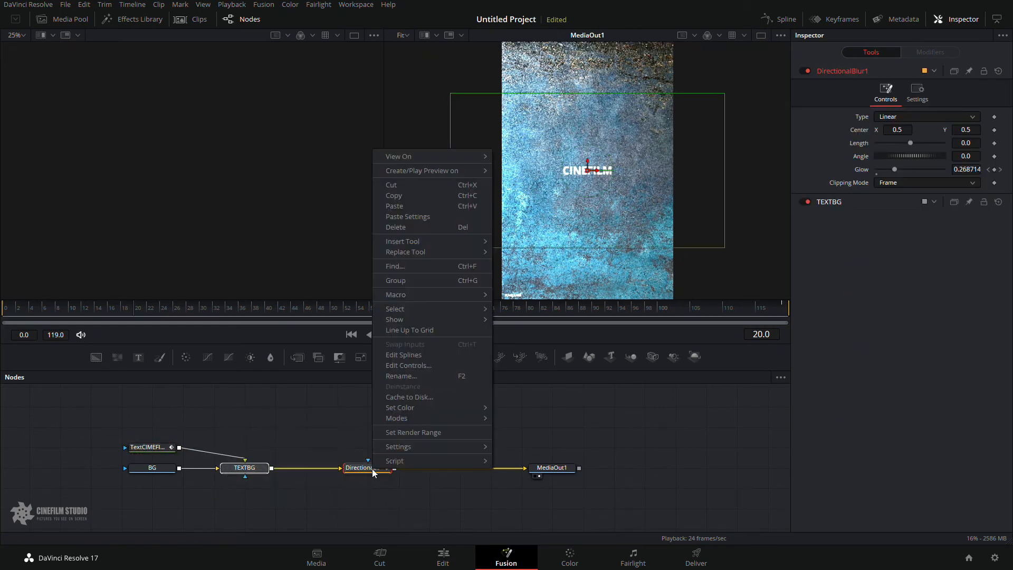
mouse_move(411, 447)
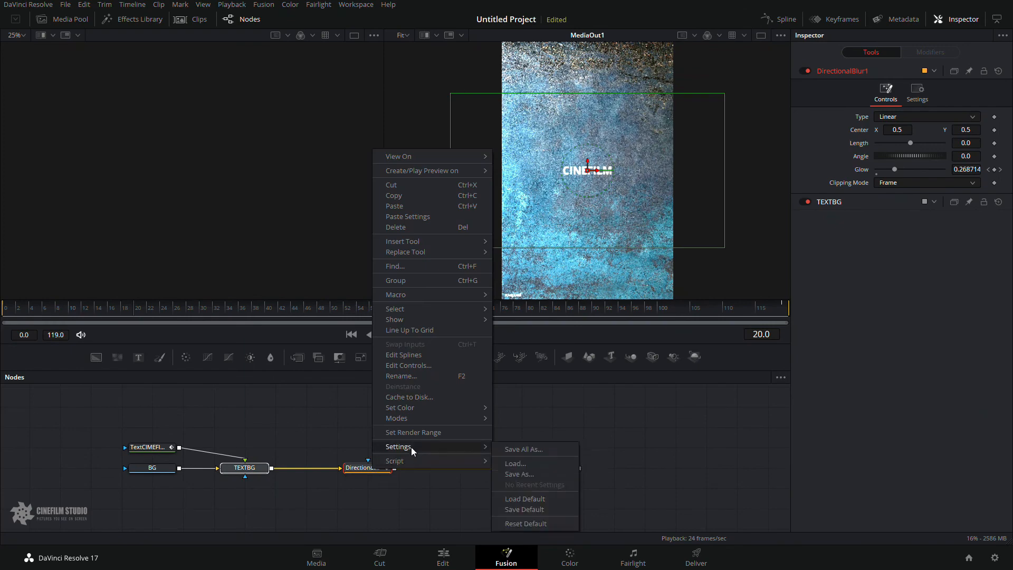
left_click(532, 449)
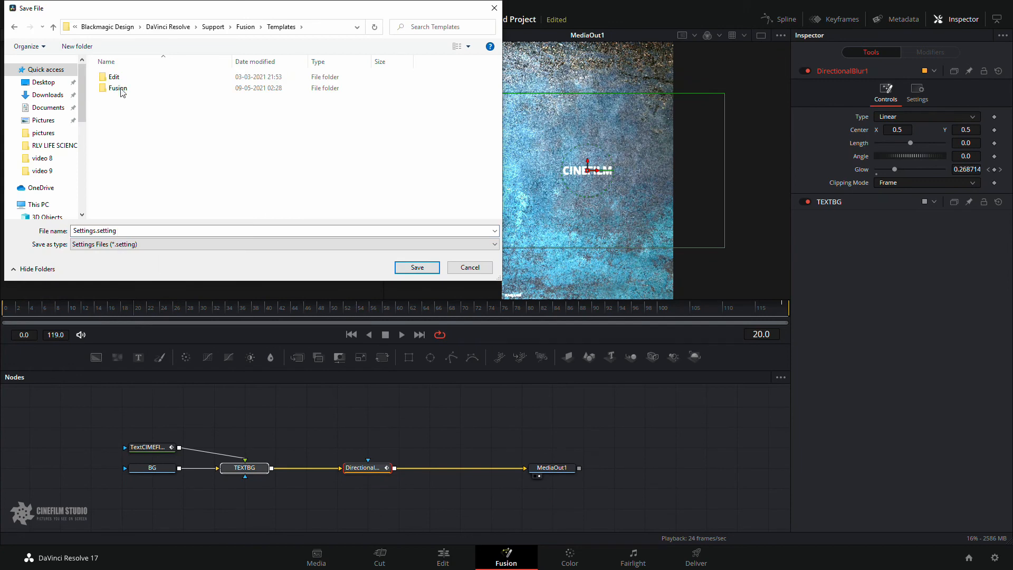
double_click(116, 83)
left_click(96, 231)
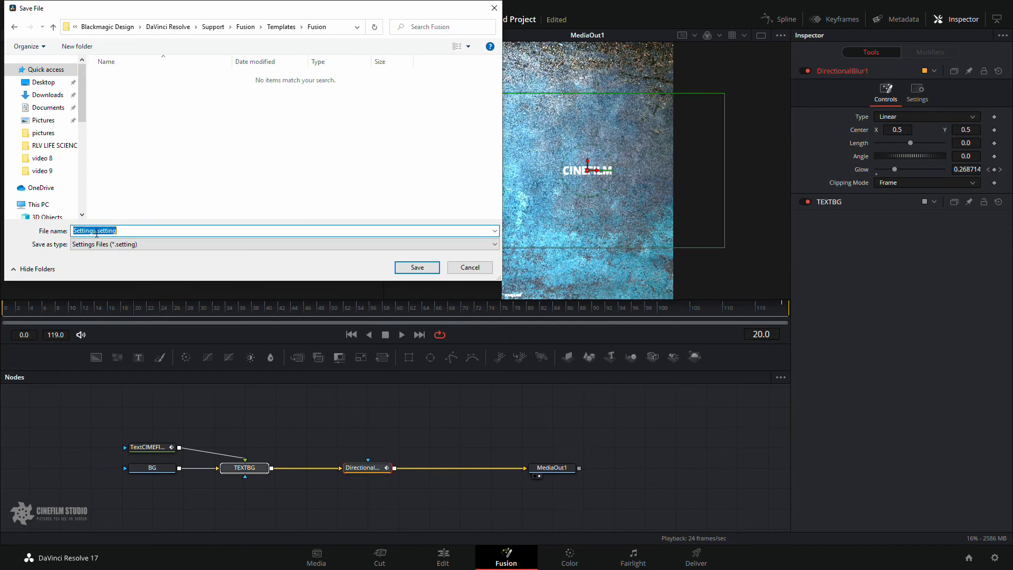
left_click(96, 231)
left_click_drag(96, 230, 51, 235)
type("TRNS")
key("Return")
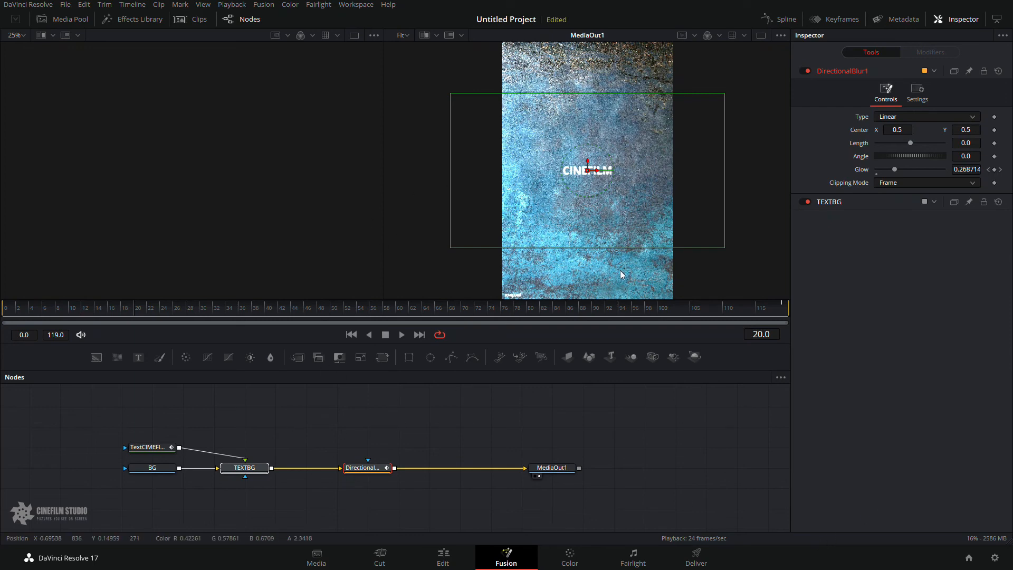
Delete the TEXTBG and DirectionalBlur1 nodes and disconnect BG from MediaOut1
left_click_drag(232, 439, 400, 510)
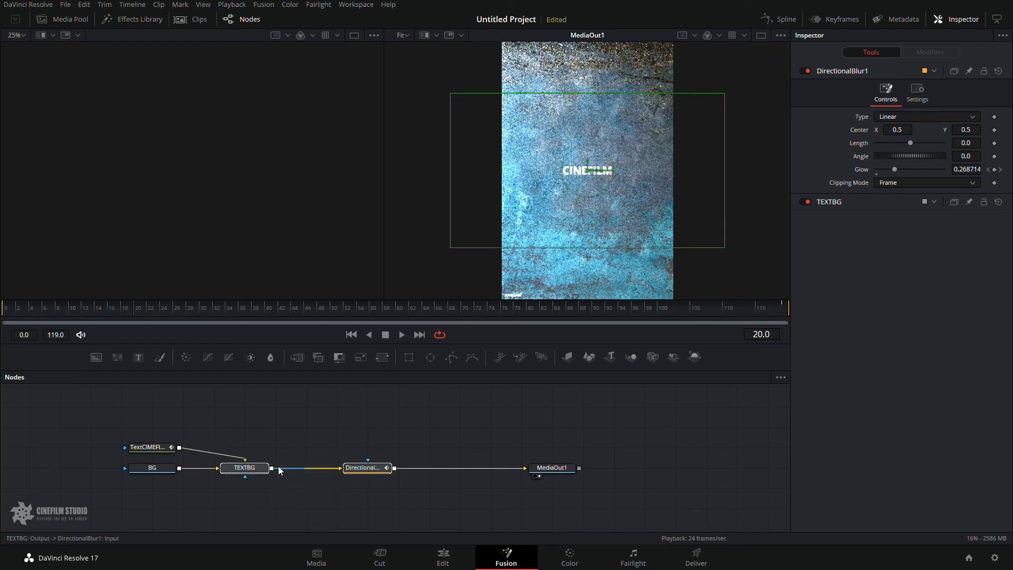
key("Delete")
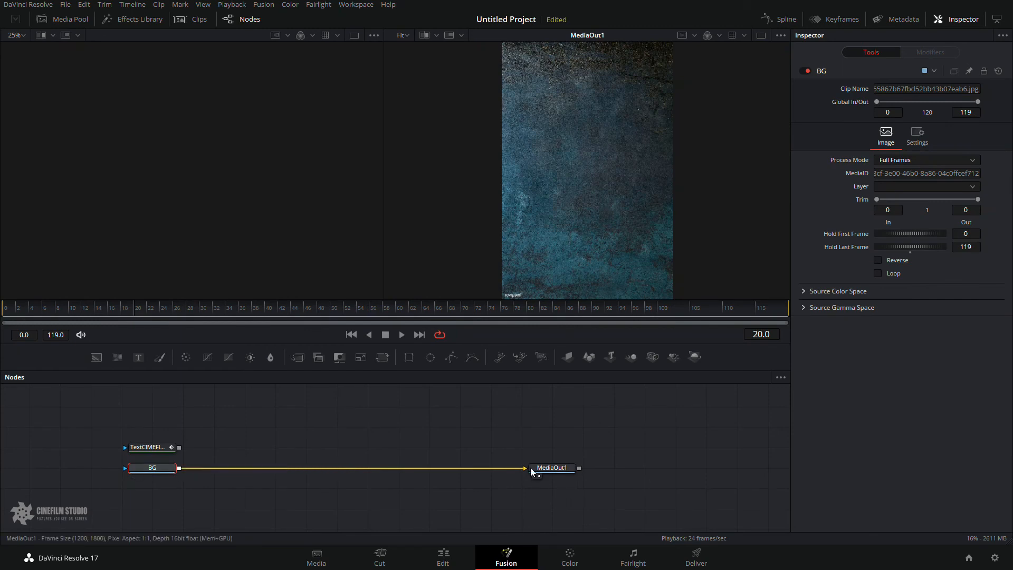
left_click_drag(527, 468, 348, 370)
Add the saved TRNS template from the Effects Library to the node graph, between BG and MediaOut1
left_click(98, 21)
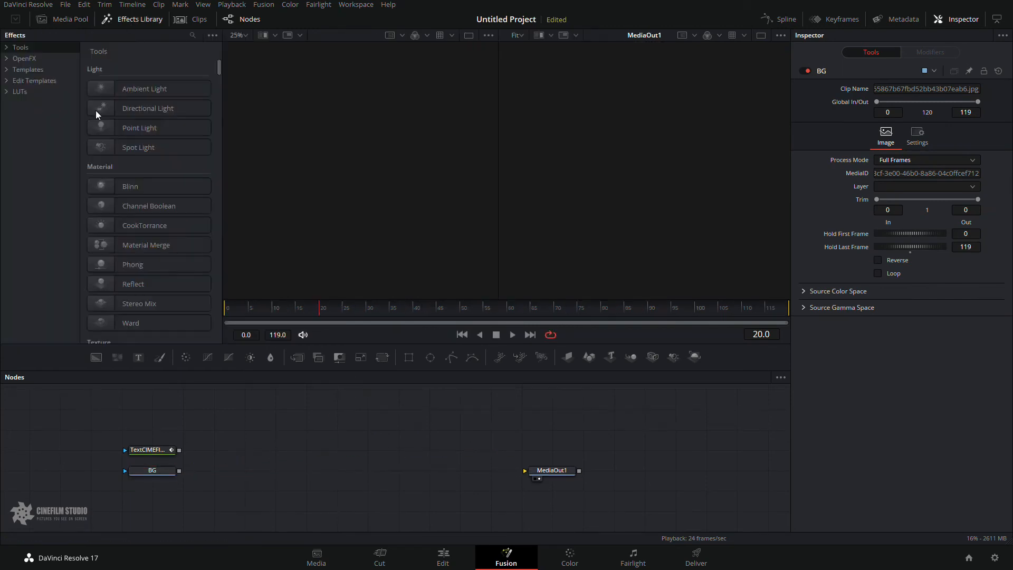
left_click(36, 70)
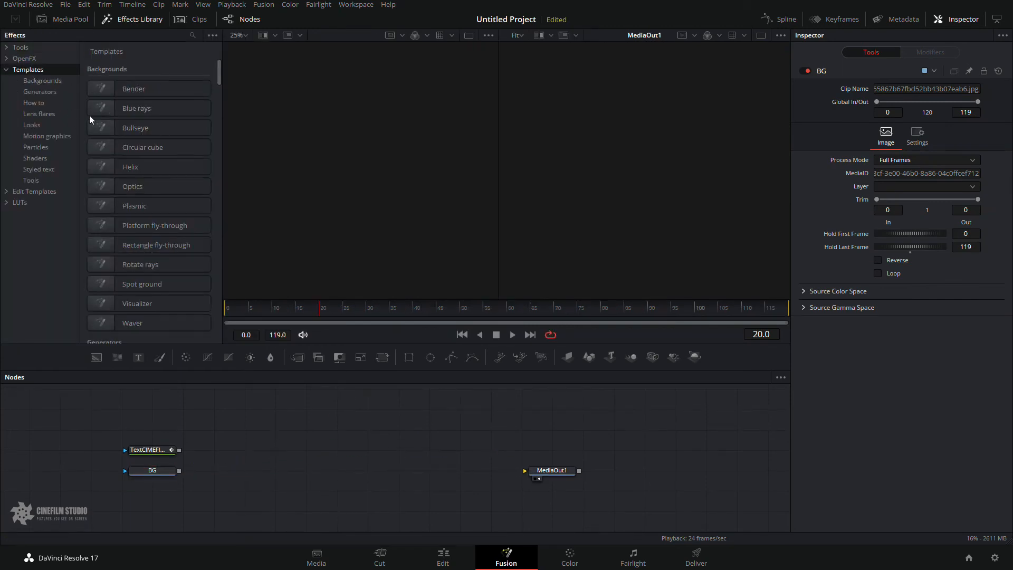
scroll(152, 224, "down", 10)
left_click_drag(217, 166, 217, 376)
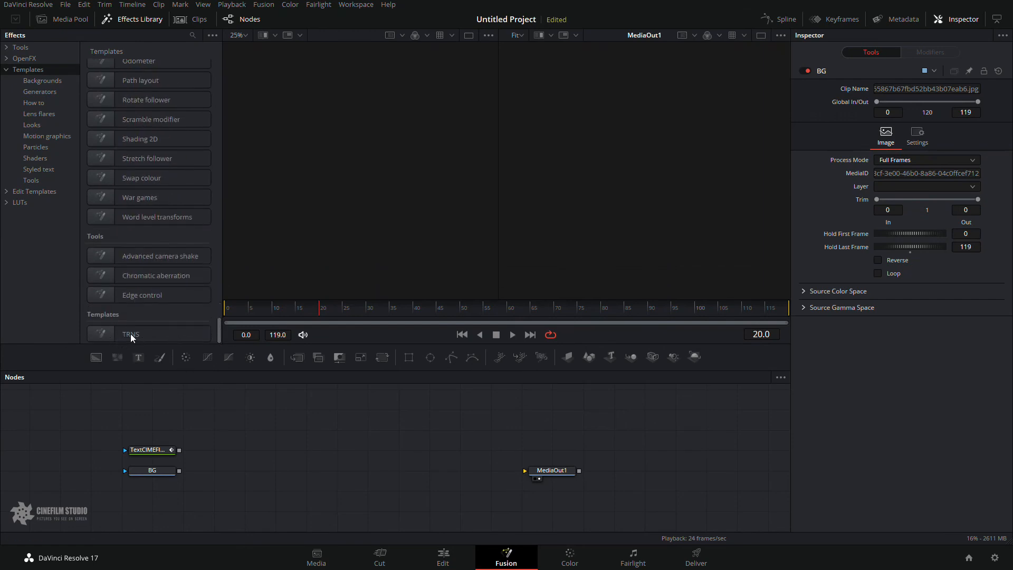
left_click_drag(113, 333, 393, 470)
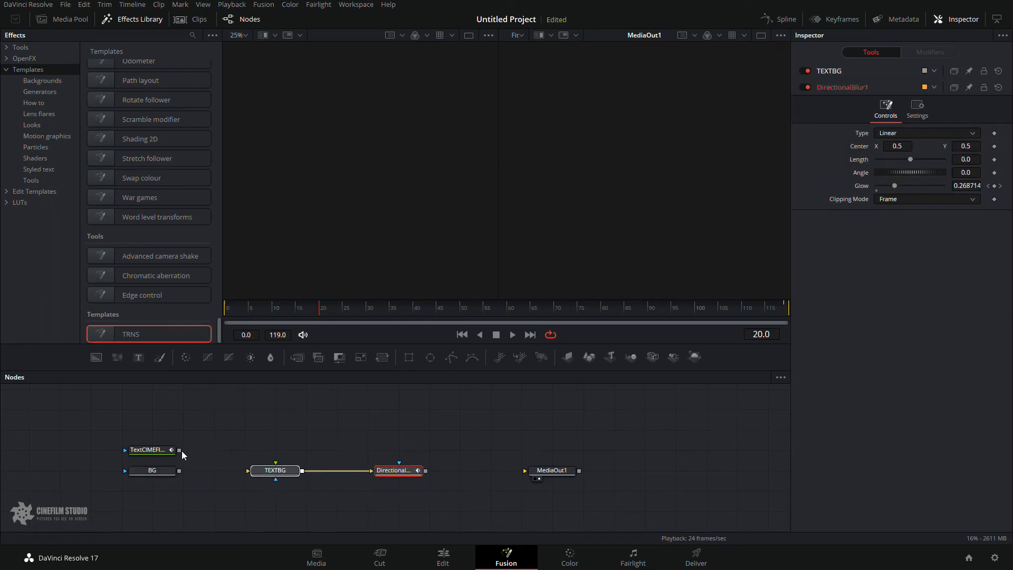
Connect the TextCIMEFILM node and BG to TEXTBG, and connect DirectionalBlur1's output to MediaOut1
left_click_drag(181, 450, 280, 471)
left_click_drag(180, 469, 284, 473)
left_click_drag(425, 470, 548, 470)
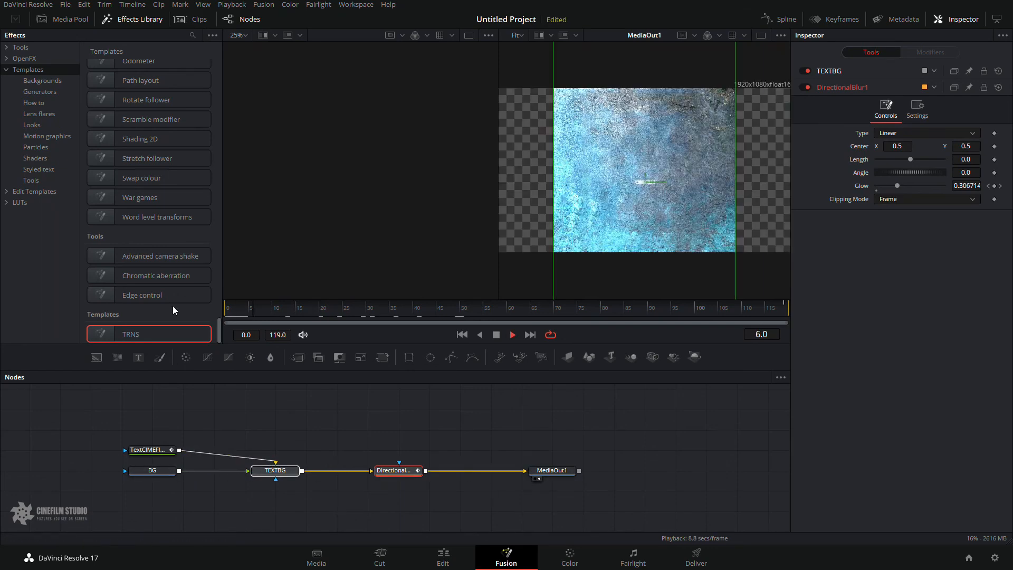